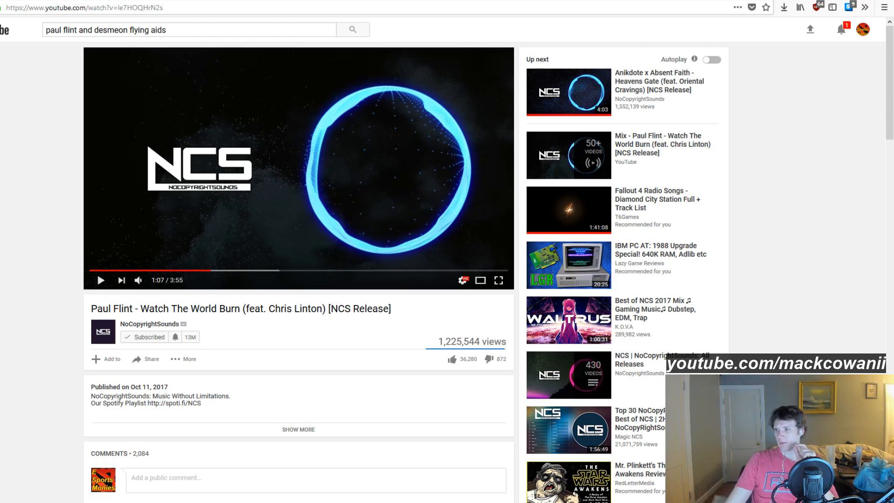
# - Bring the OBS Settings window into view and review its General and Stream settings
pyautogui.moveTo(0, 66); pyautogui.dragTo(322, 58)
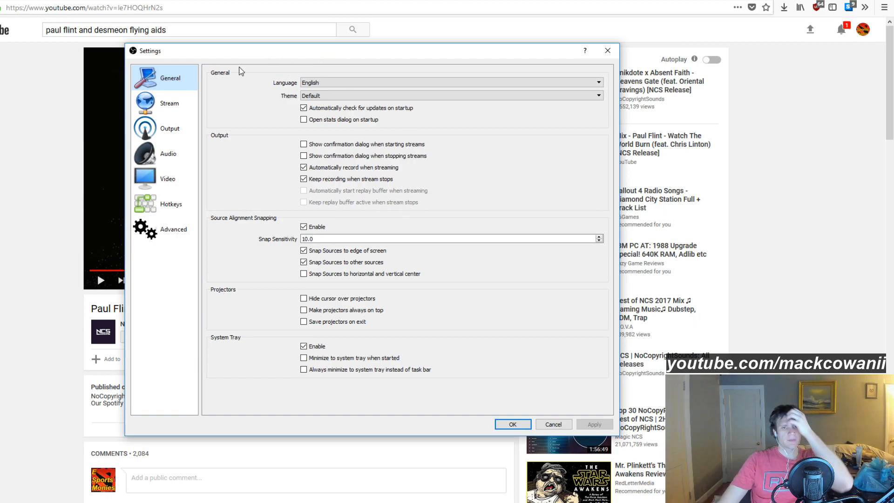
pyautogui.click(172, 112)
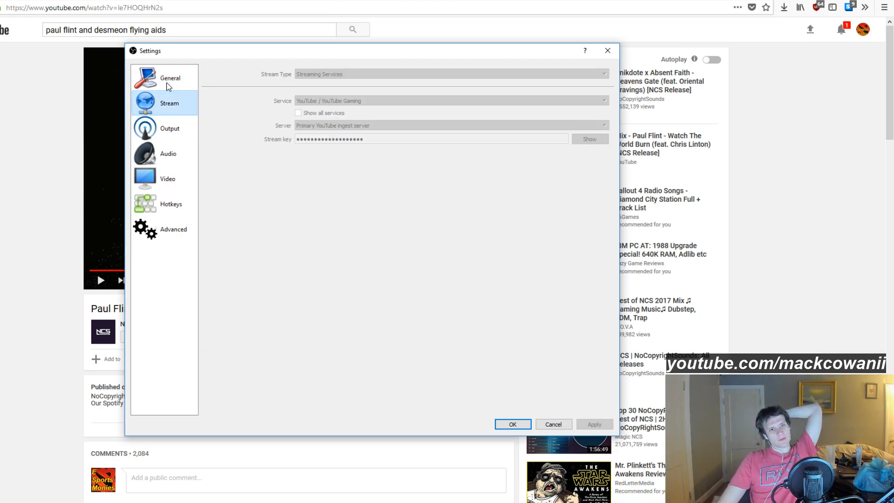
pyautogui.click(170, 86)
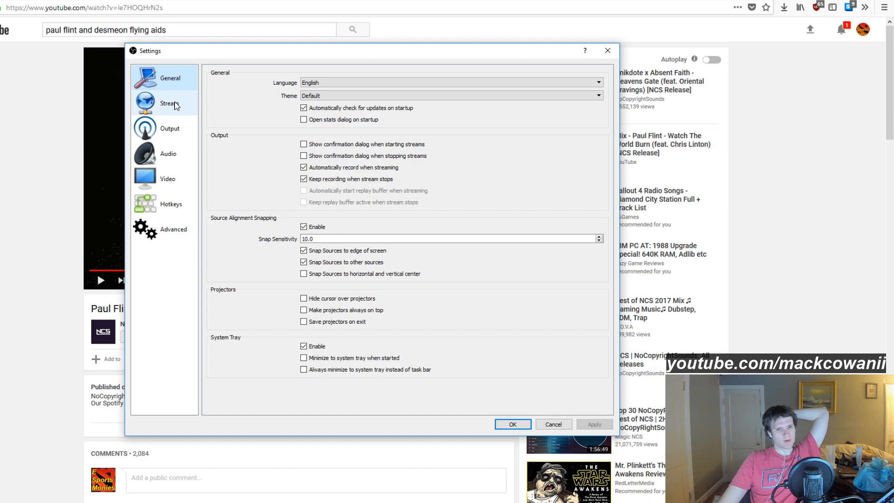
pyautogui.click(173, 104)
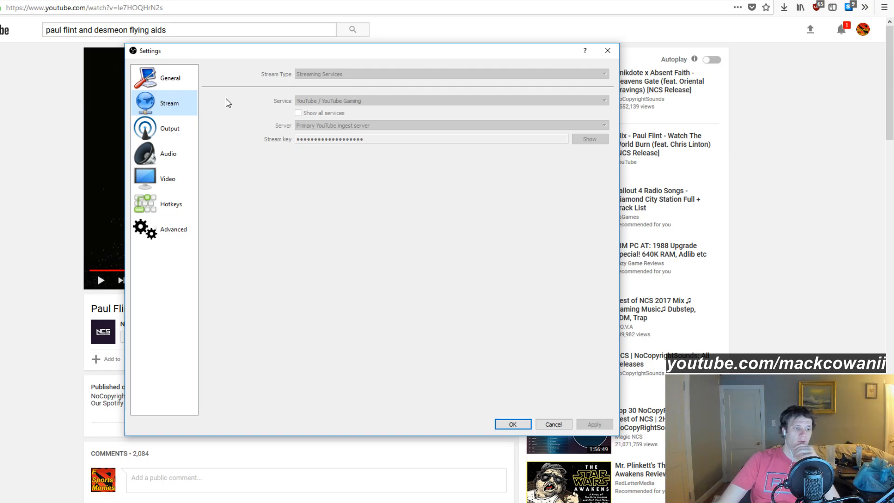
# - Open the Output settings and review the available streaming encoders, Software (x264) and Hardware (NVENC)
pyautogui.click(192, 128)
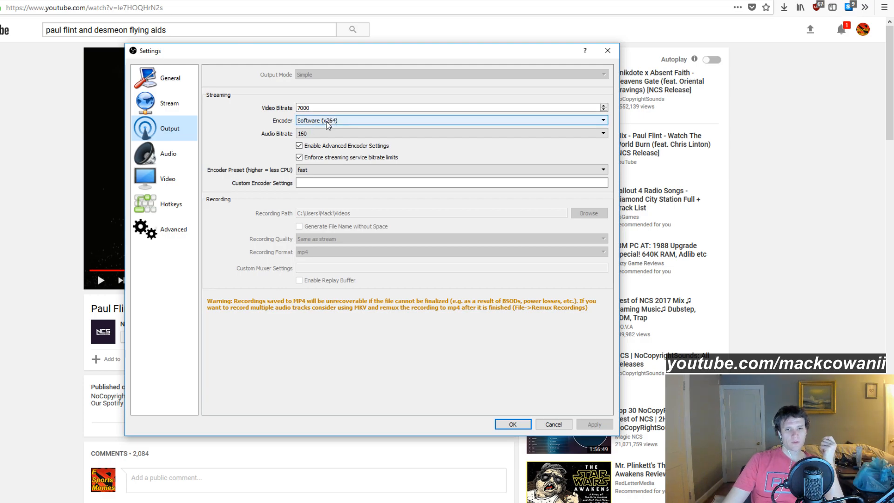
pyautogui.click(328, 124)
pyautogui.click(253, 120)
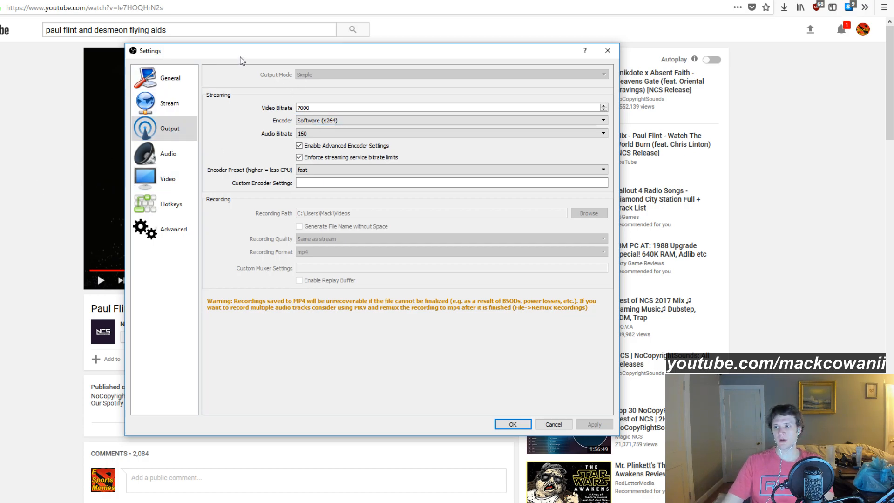
pyautogui.moveTo(240, 58); pyautogui.dragTo(165, 38)
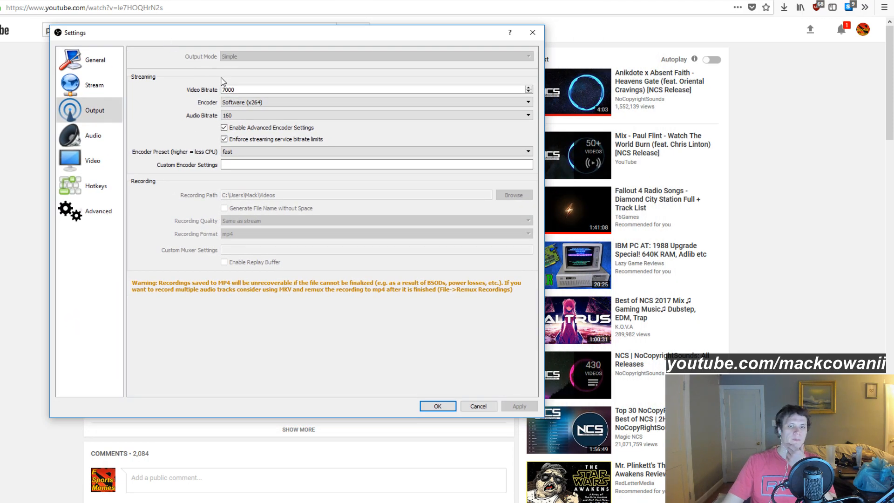
pyautogui.click(237, 105)
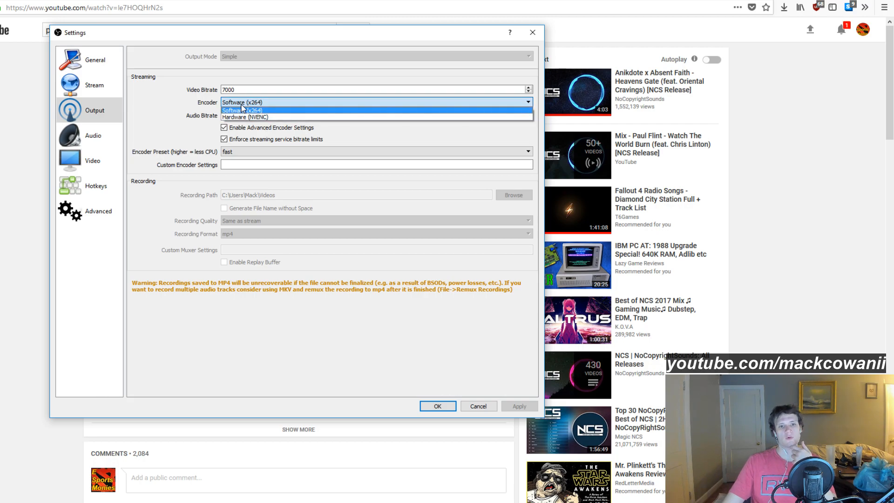
pyautogui.click(242, 111)
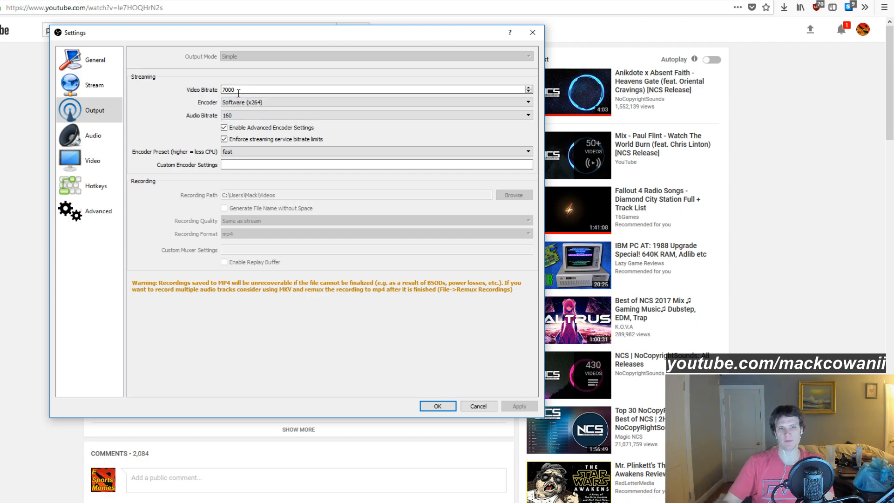
# - Review the audio bitrate choices in the streaming output settings
pyautogui.click(250, 116)
pyautogui.click(249, 117)
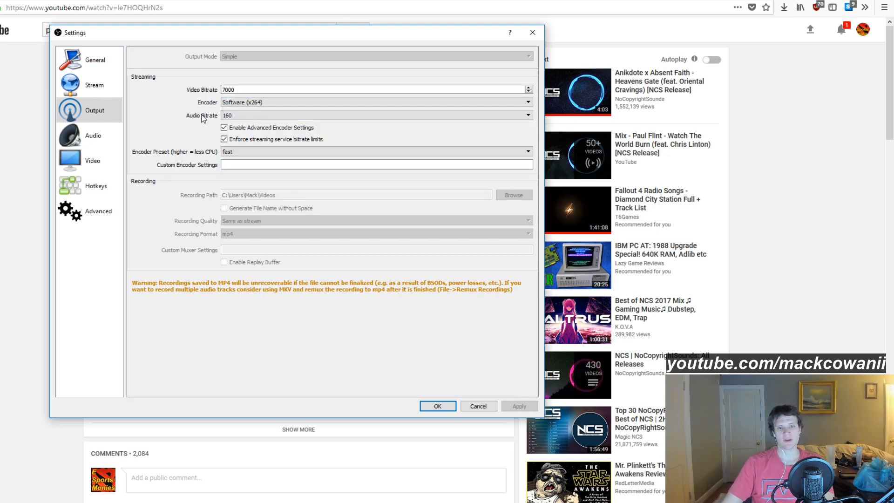
pyautogui.click(226, 116)
pyautogui.click(182, 121)
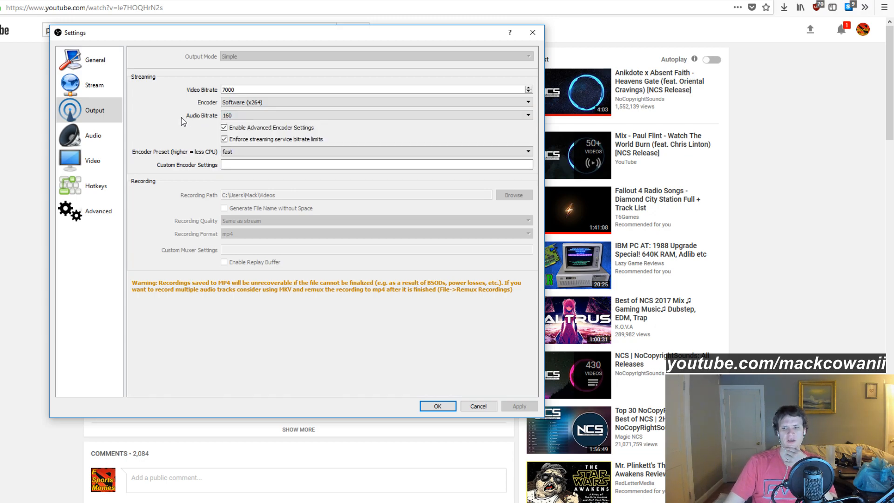
pyautogui.click(233, 116)
pyautogui.click(183, 126)
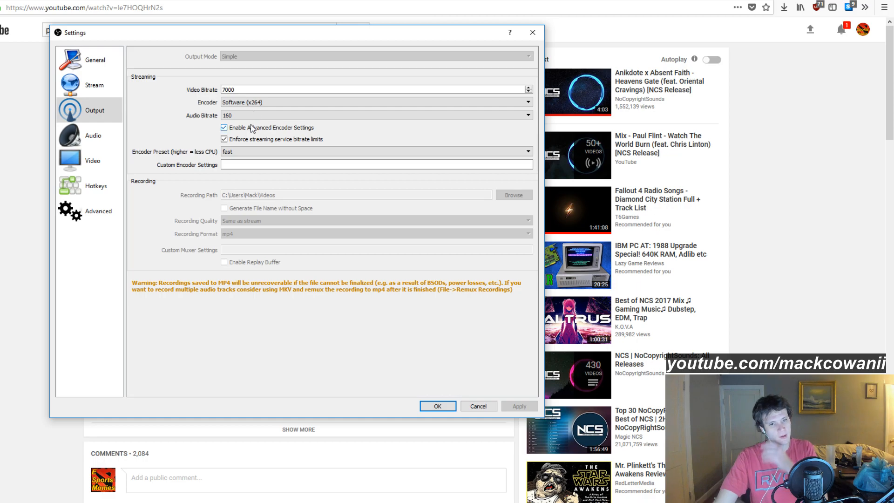
# - Examine the encoder preset choices from ultrafast to slower without changing the selected preset
pyautogui.click(257, 153)
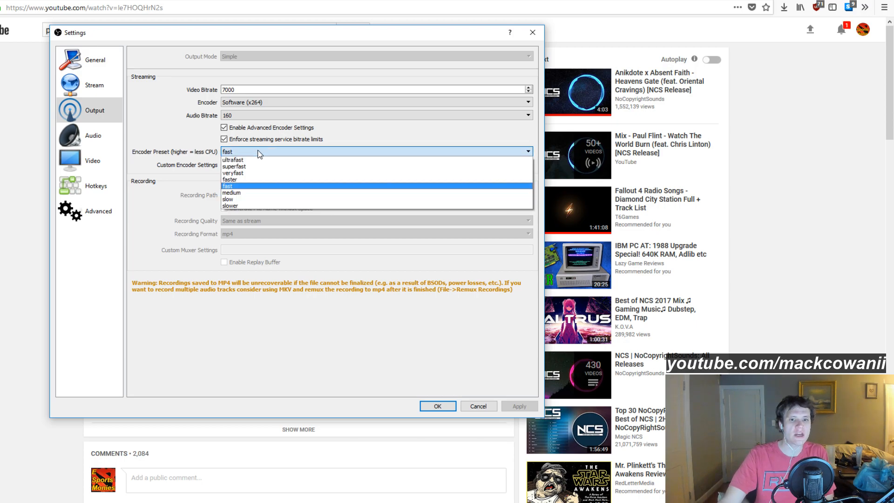
pyautogui.click(258, 152)
pyautogui.click(258, 152)
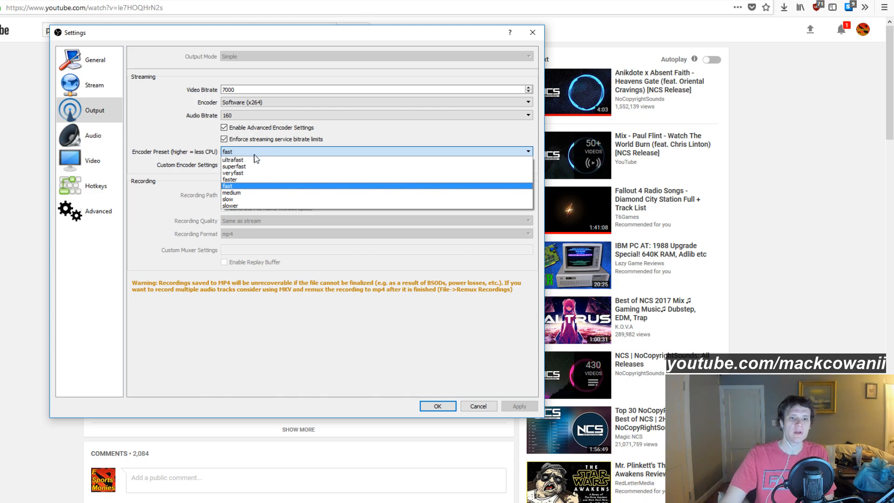
pyautogui.click(255, 153)
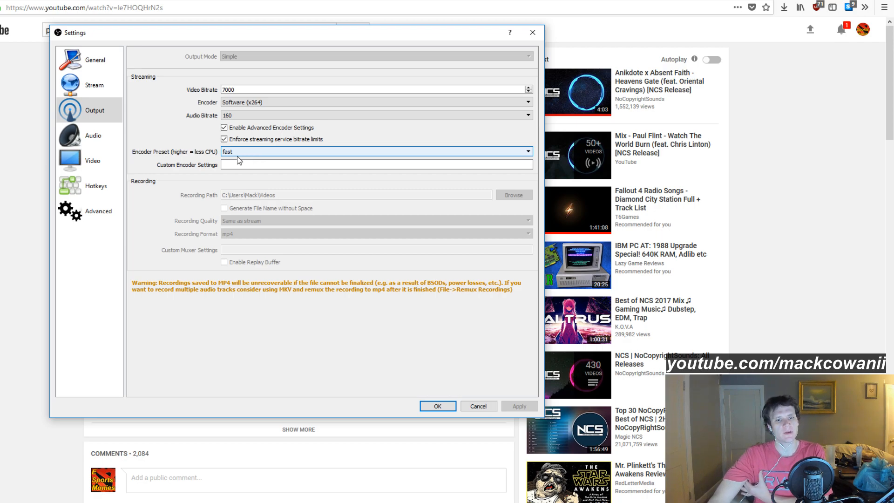
pyautogui.click(237, 155)
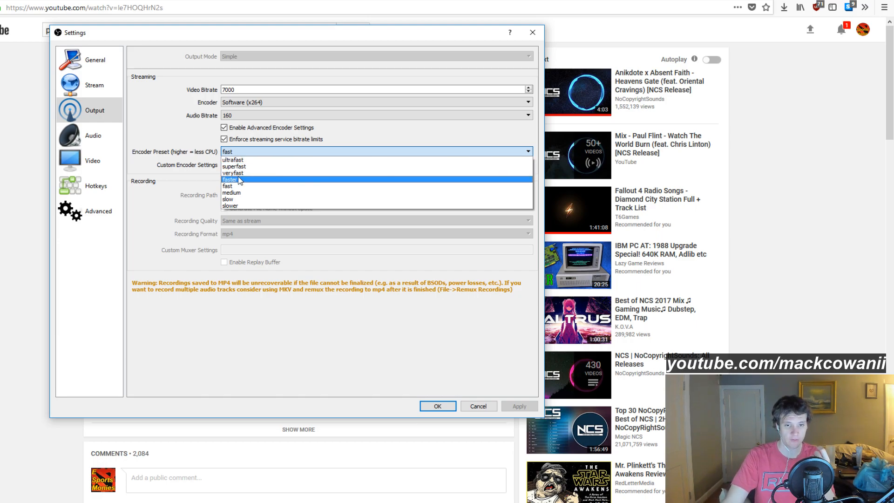
pyautogui.click(173, 152)
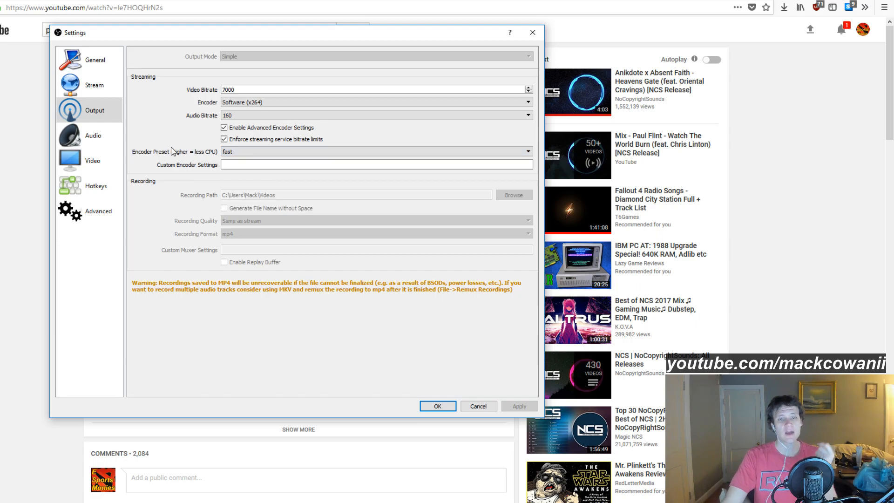
pyautogui.click(236, 152)
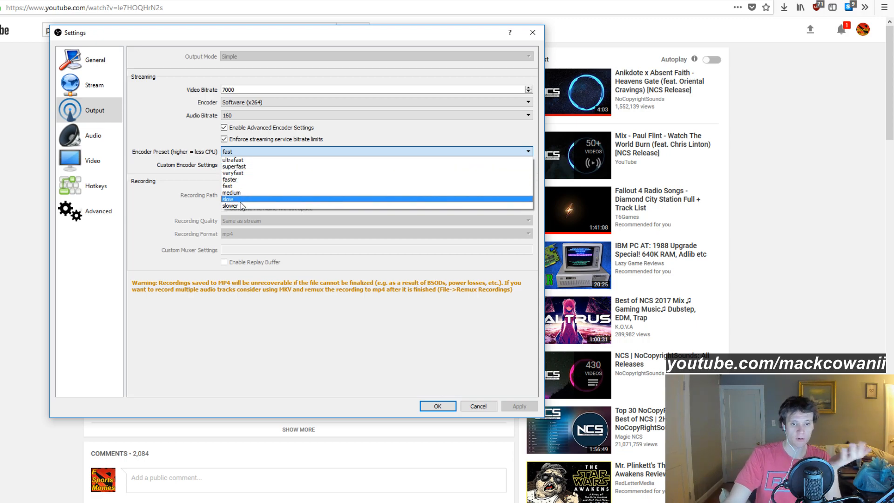
pyautogui.click(189, 146)
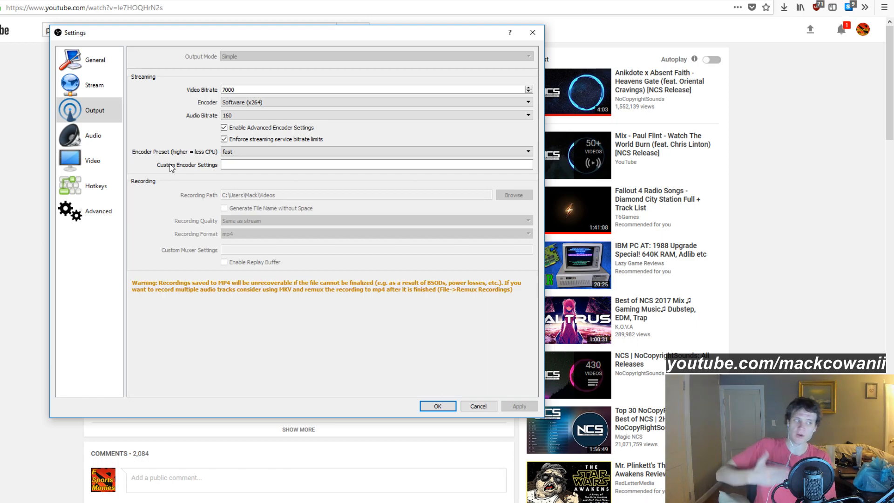
pyautogui.click(241, 149)
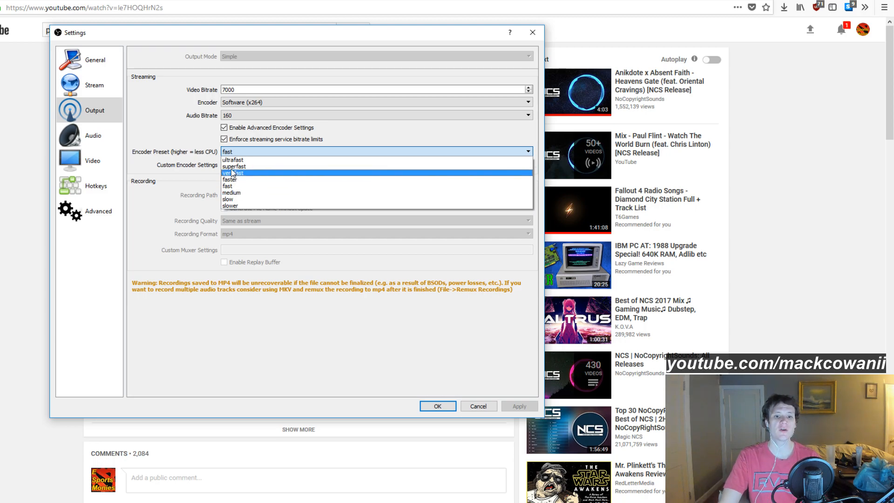
pyautogui.click(182, 142)
pyautogui.click(234, 152)
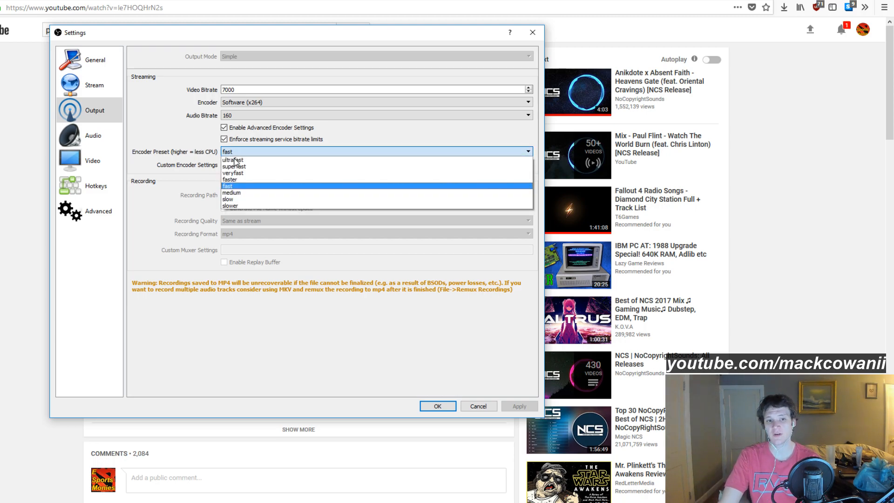
pyautogui.click(170, 123)
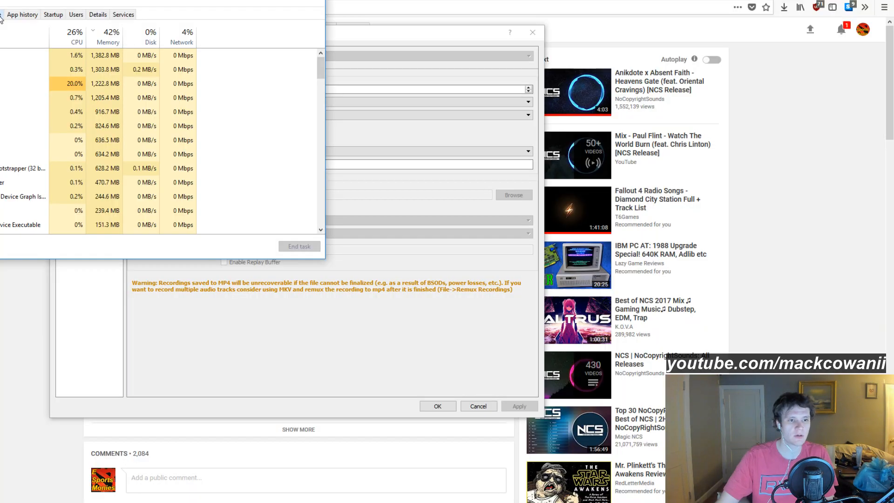
# - Show the CPU performance graphs in Task Manager beside the OBS Settings window, and check the encoder preset choices against them
pyautogui.click(1, 16)
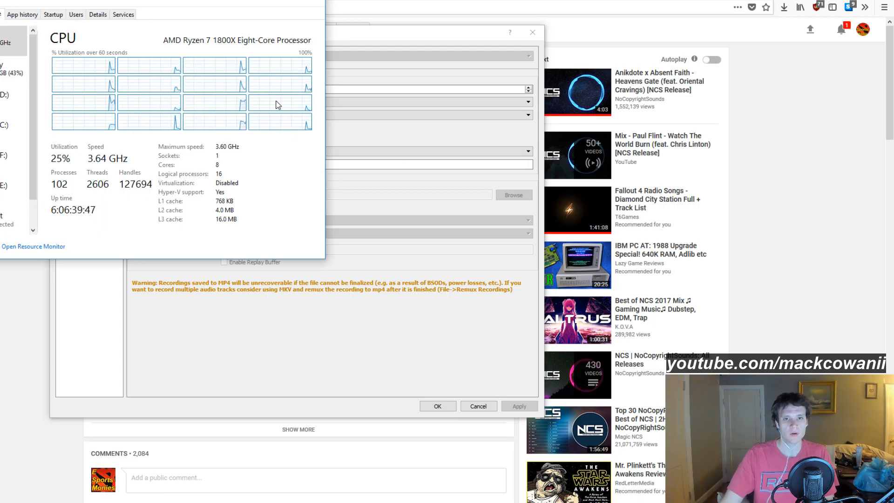
pyautogui.moveTo(226, 9); pyautogui.dragTo(769, 125)
pyautogui.moveTo(368, 27); pyautogui.dragTo(292, 21)
pyautogui.click(181, 143)
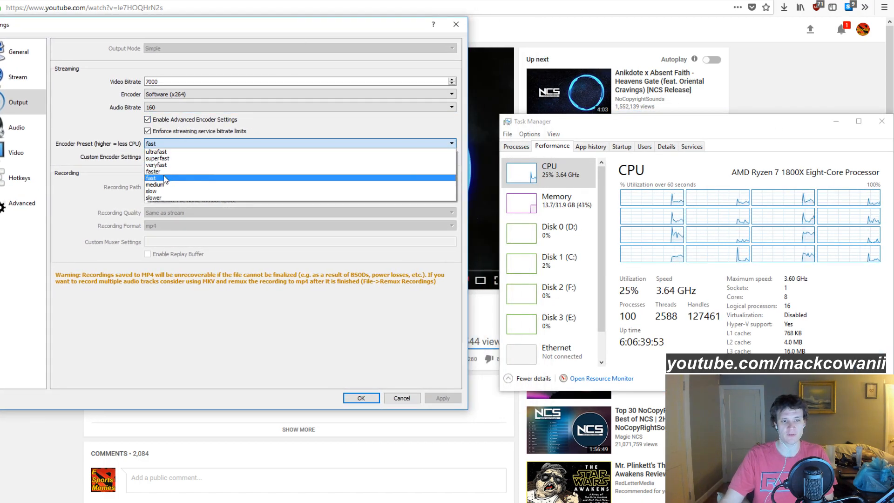
pyautogui.click(85, 100)
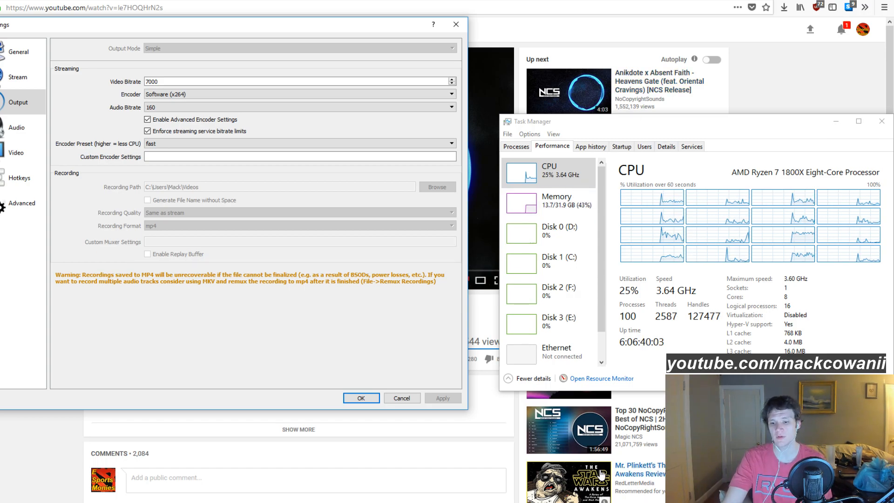
# - Reposition the Task Manager window so its complete CPU performance view is in sight
pyautogui.click(635, 502)
pyautogui.rightClick(635, 502)
pyautogui.click(629, 494)
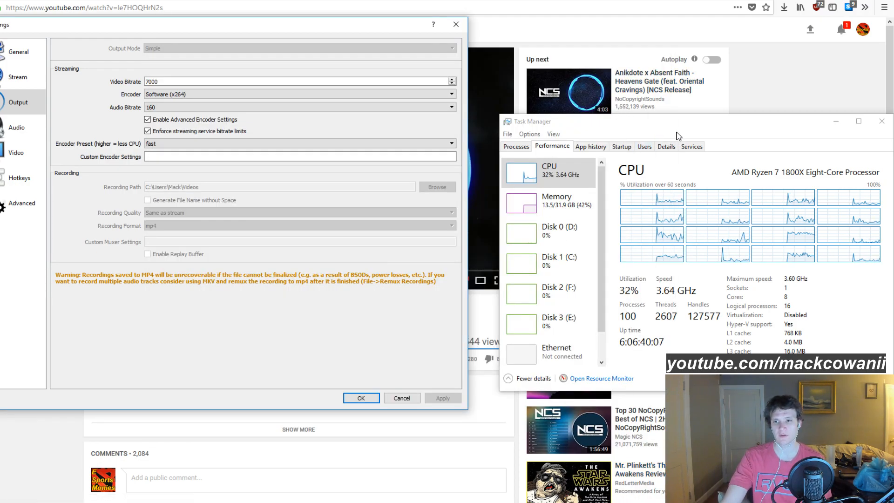
pyautogui.moveTo(677, 126); pyautogui.dragTo(629, 119)
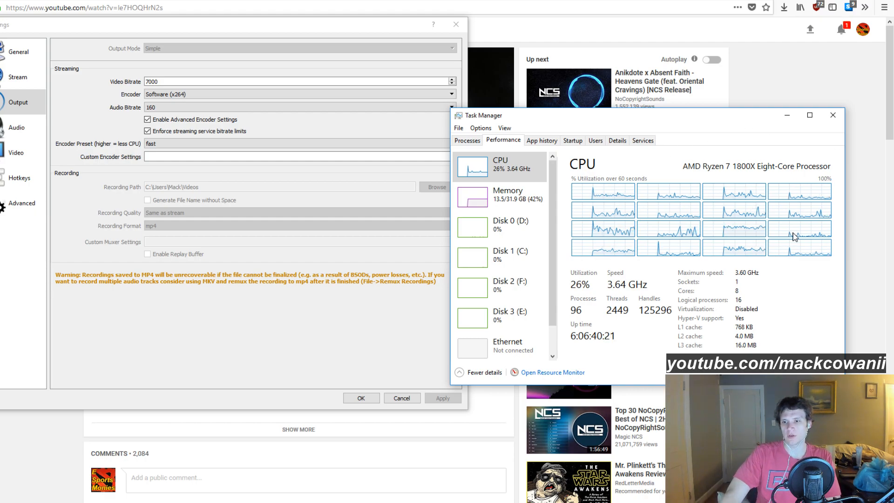
# - Examine the running processes in Task Manager sorted by CPU usage, and return to the CPU performance graphs
pyautogui.click(475, 141)
pyautogui.click(617, 141)
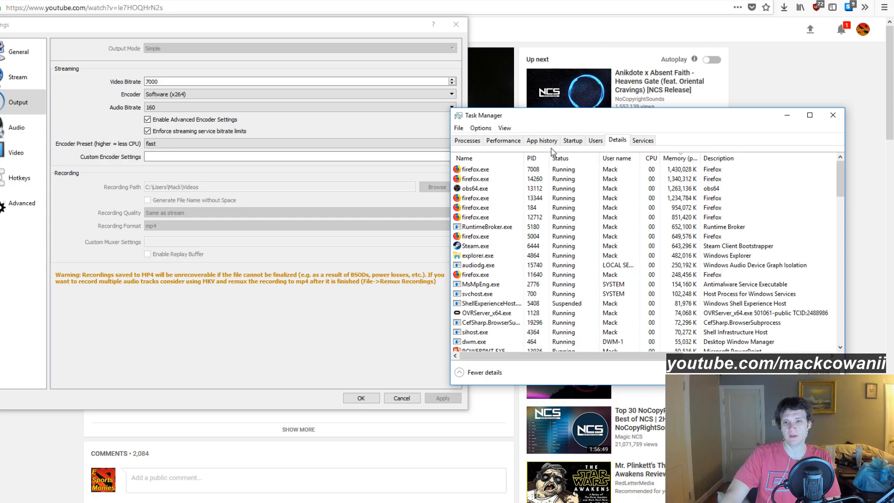
pyautogui.click(467, 140)
pyautogui.click(596, 166)
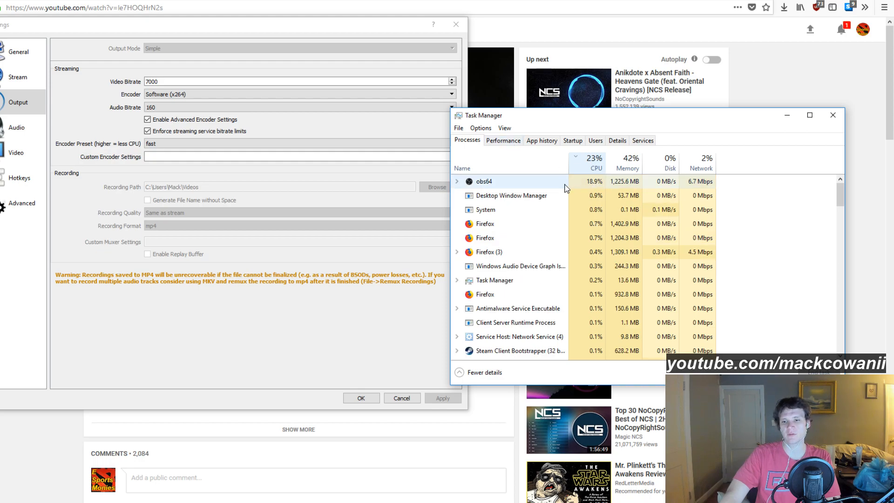
pyautogui.click(505, 141)
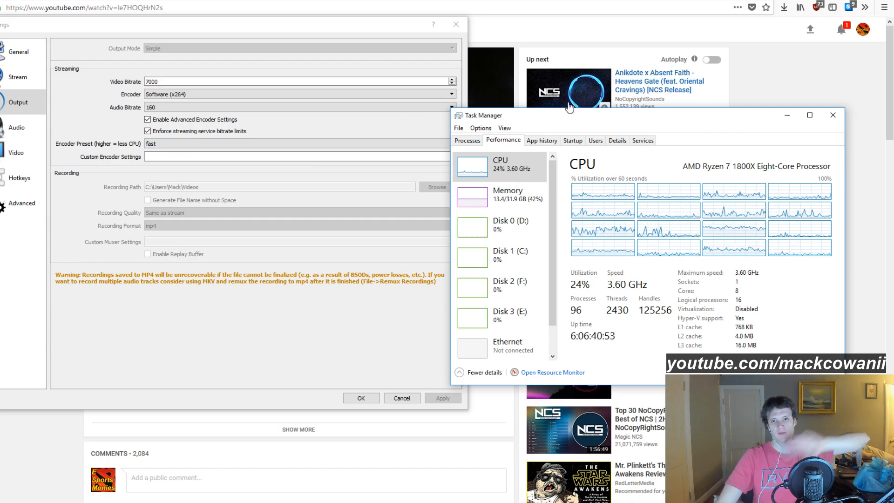
# - Check the CPU usage of obs64 among the processes again, and compare it with the overall CPU performance
pyautogui.moveTo(574, 124); pyautogui.dragTo(191, 94)
pyautogui.click(83, 110)
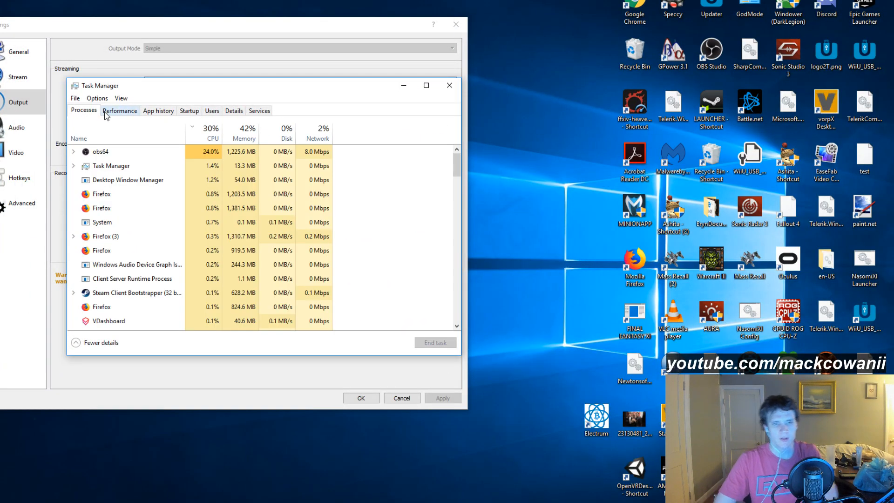
pyautogui.click(130, 114)
pyautogui.moveTo(223, 88); pyautogui.dragTo(315, 92)
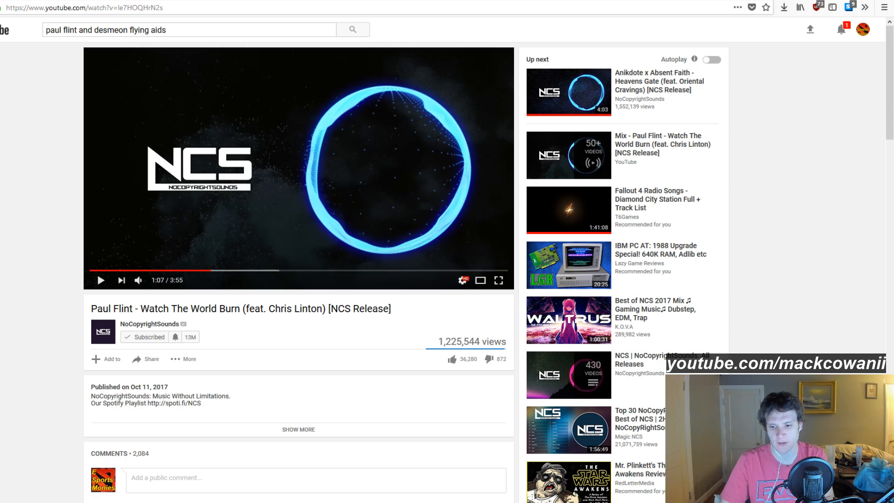
# - Bring Task Manager and the OBS Settings window in front of the browser, and move Task Manager clear of the output settings
pyautogui.hotkey('alt', 'Tab')
pyautogui.hotkey('alt', 'Tab')
pyautogui.click(525, 320)
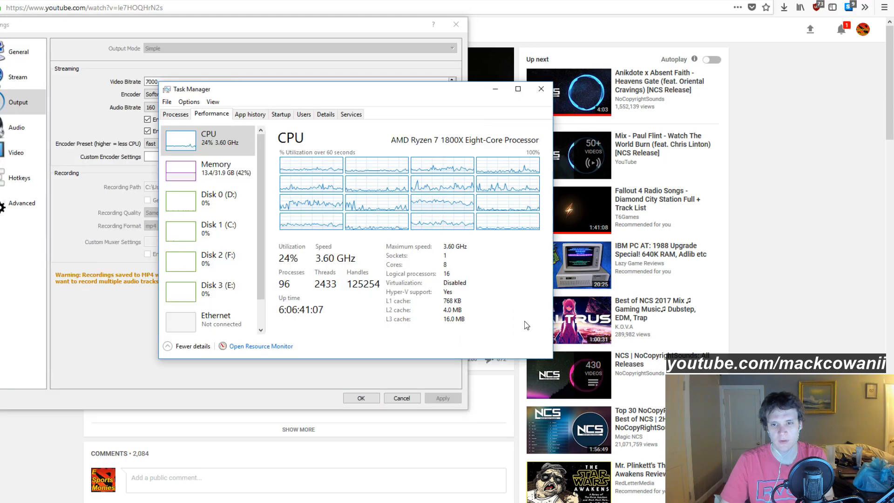
pyautogui.moveTo(432, 94); pyautogui.dragTo(674, 135)
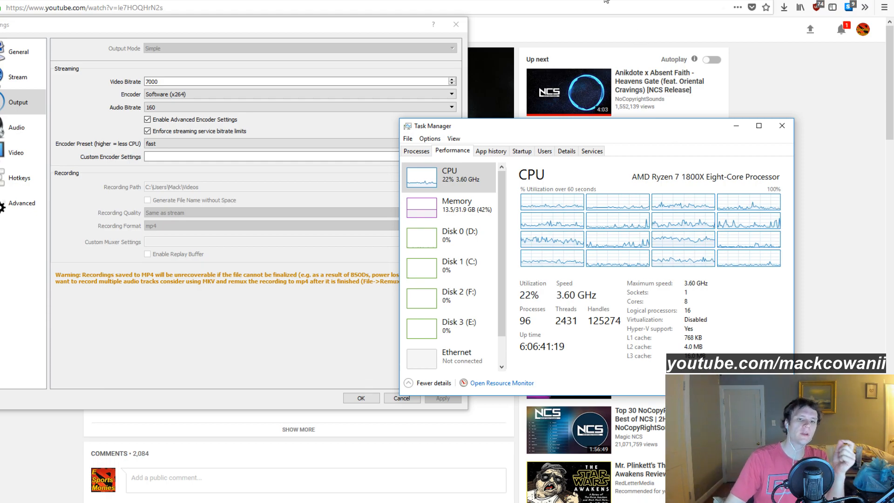
# - Examine the encoder preset choices from ultrafast to slower in the streaming output settings, keeping fast selected
pyautogui.click(217, 144)
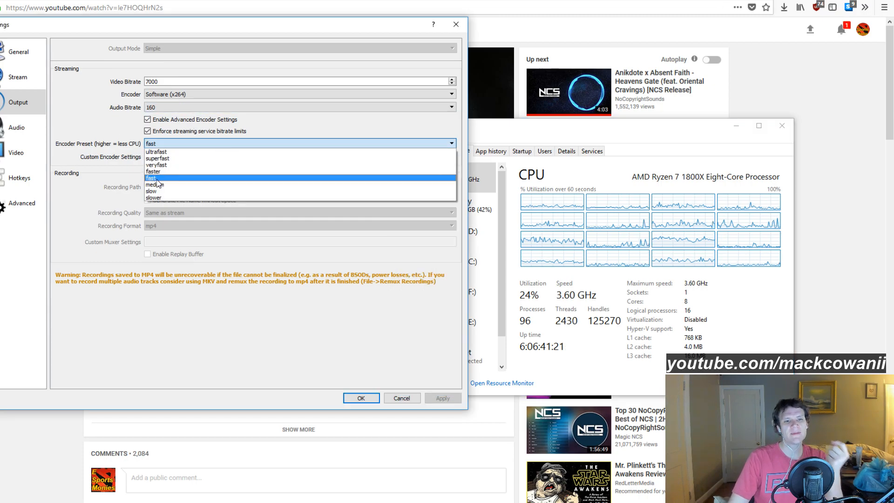
pyautogui.click(96, 134)
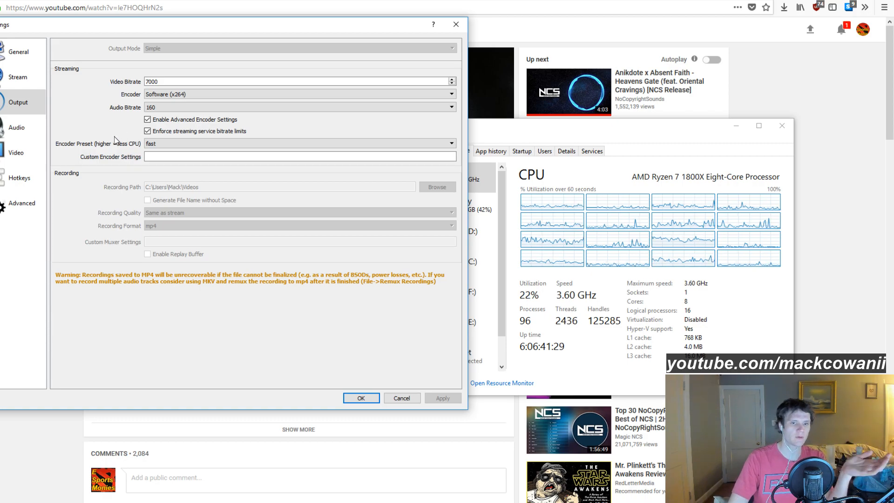
pyautogui.click(163, 143)
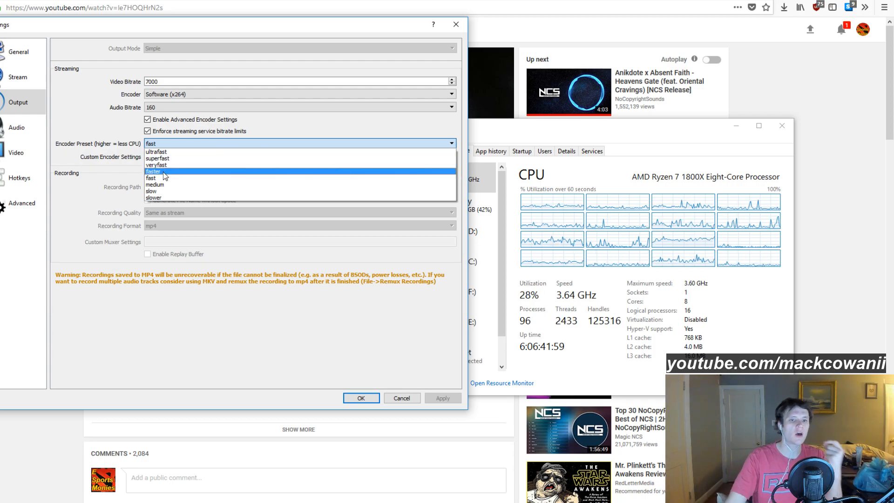
pyautogui.click(186, 144)
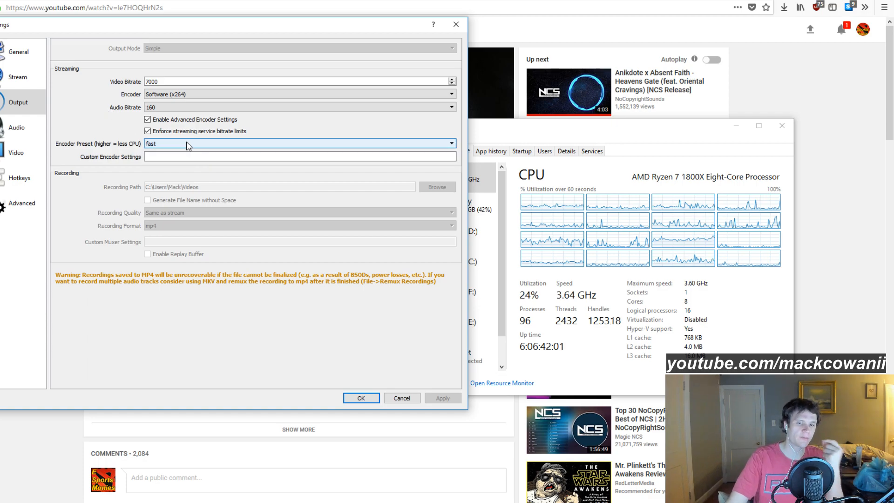
pyautogui.click(188, 144)
pyautogui.click(107, 113)
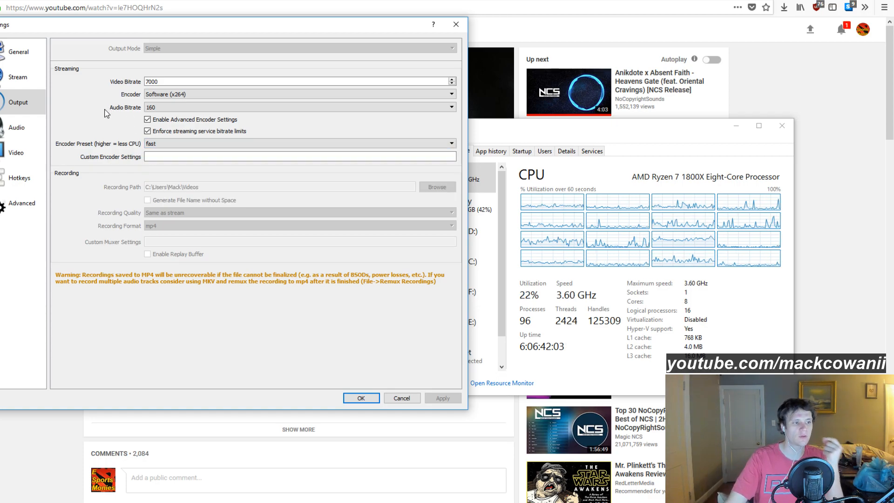
pyautogui.click(154, 144)
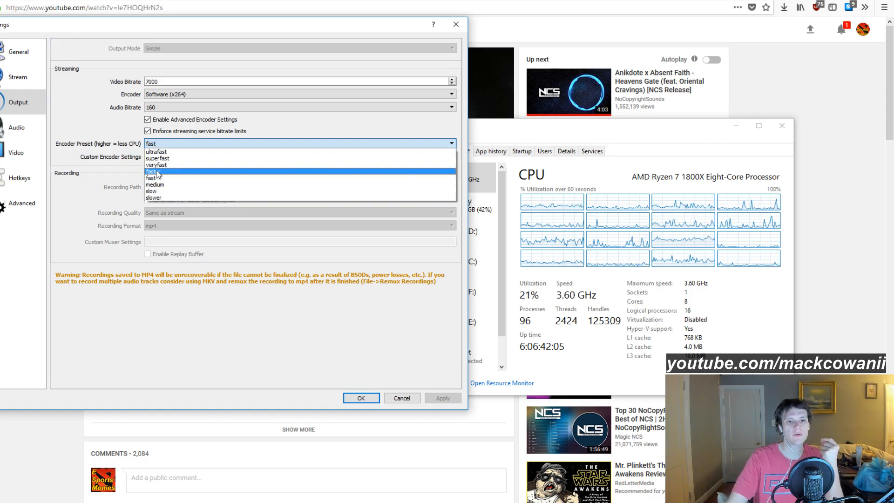
pyautogui.click(100, 125)
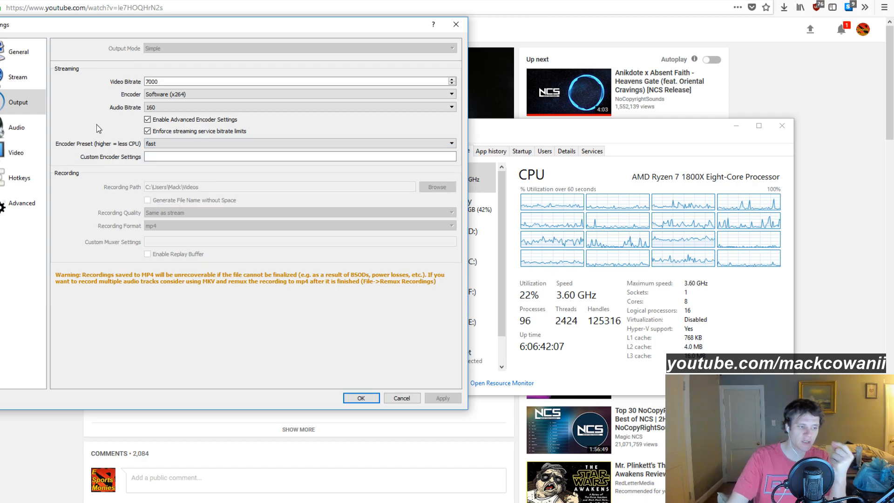
# - Go through the encoder preset choices again and compare them with the CPU utilization graphs in Task Manager
pyautogui.click(165, 144)
pyautogui.click(147, 145)
pyautogui.click(148, 144)
pyautogui.click(70, 93)
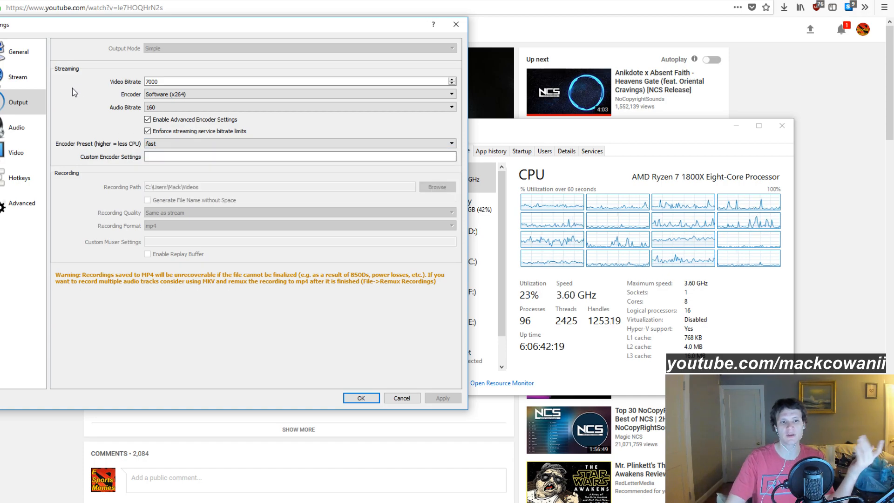
pyautogui.click(170, 145)
pyautogui.click(103, 112)
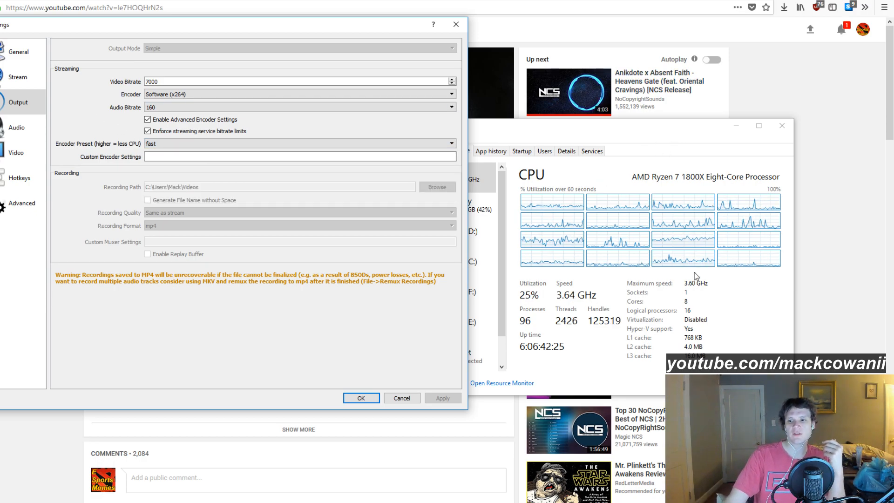
# - Check the memory performance in Task Manager, and list the running processes from highest to lowest memory usage
pyautogui.click(689, 289)
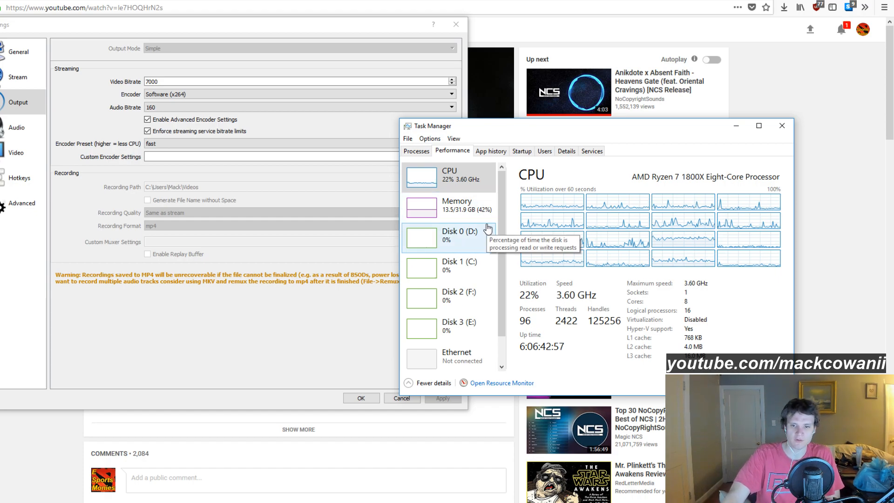
pyautogui.click(464, 215)
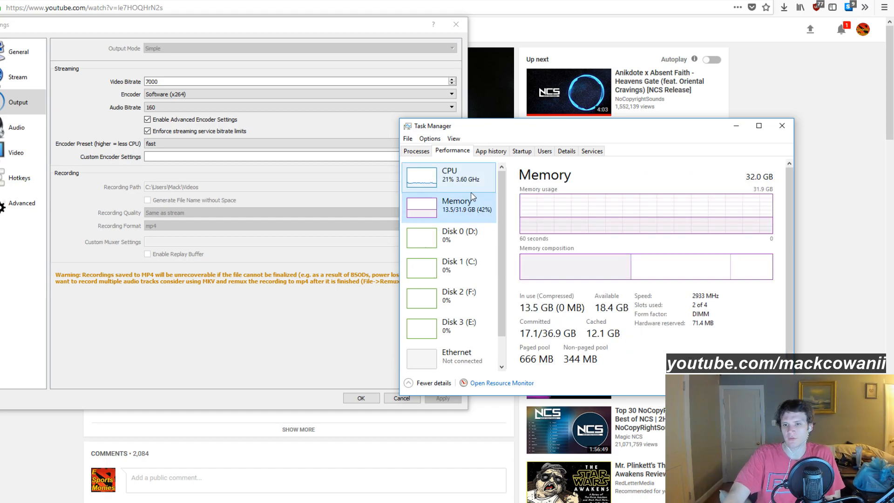
pyautogui.click(447, 176)
pyautogui.click(416, 151)
pyautogui.click(571, 173)
pyautogui.click(572, 173)
pyautogui.click(573, 173)
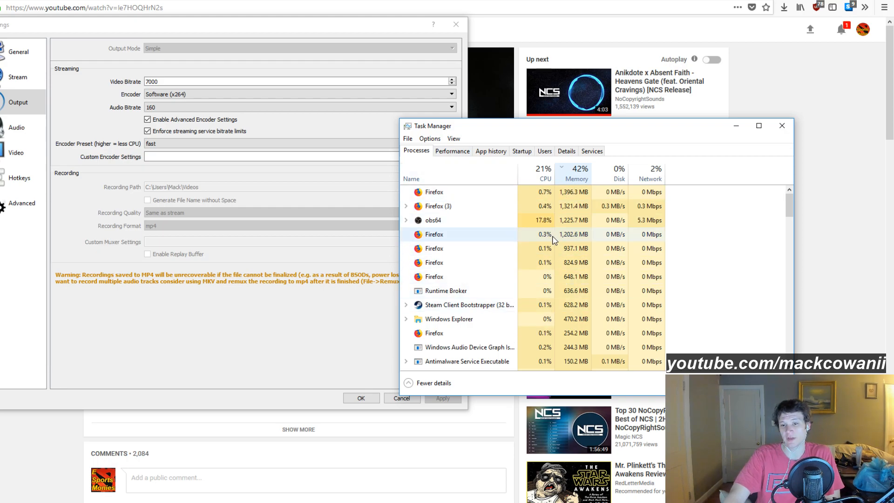
# - Examine the memory usage graph and the sections of the memory composition bar among the performance views
pyautogui.click(452, 151)
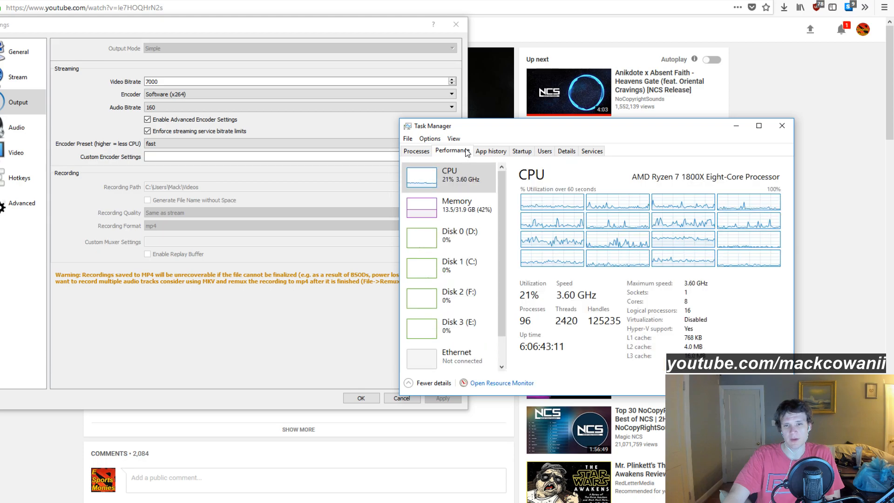
pyautogui.click(493, 219)
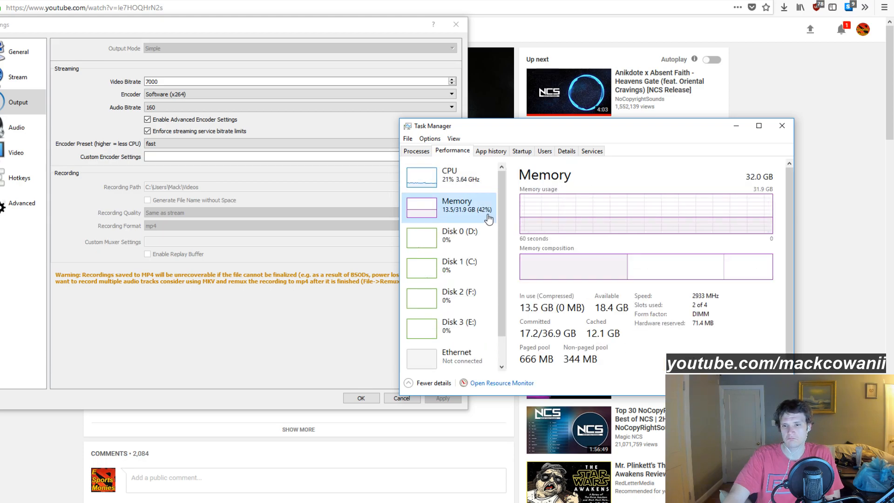
pyautogui.moveTo(592, 273)
pyautogui.moveTo(658, 275)
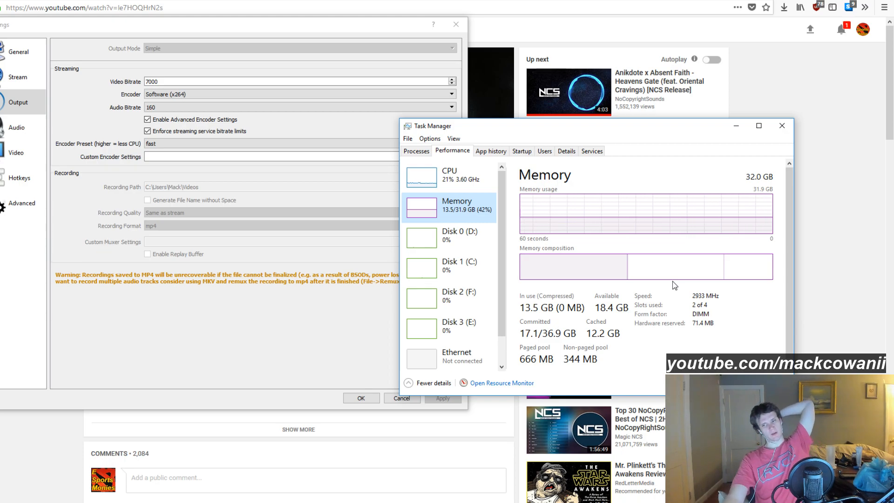
pyautogui.moveTo(712, 268)
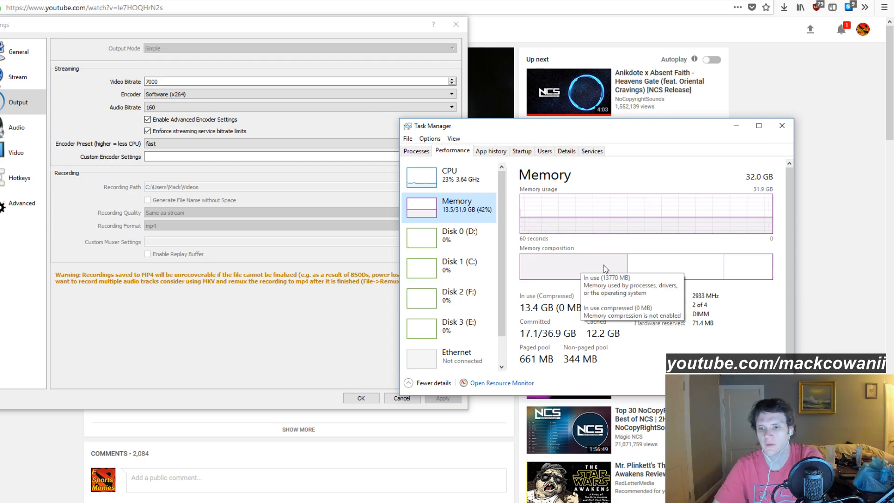
pyautogui.moveTo(641, 262)
pyautogui.moveTo(574, 259)
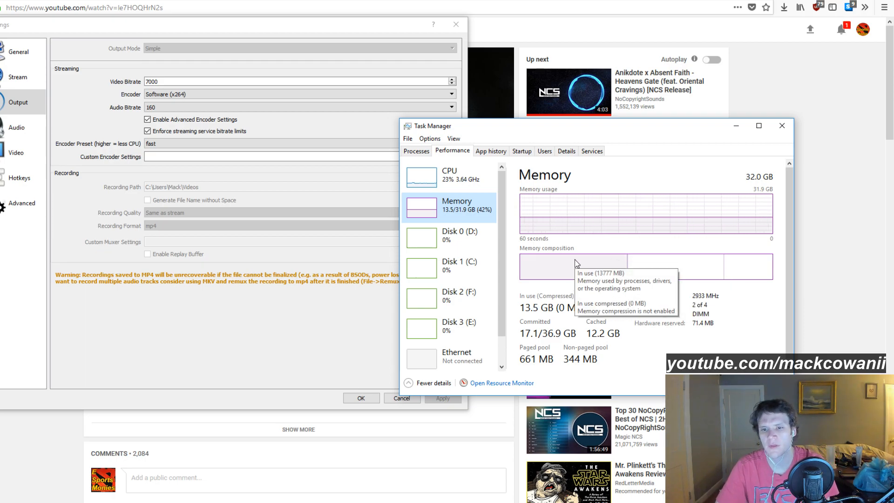
# - Look through the process list sorted by memory usage, including obs64, and return to the memory performance view
pyautogui.click(424, 152)
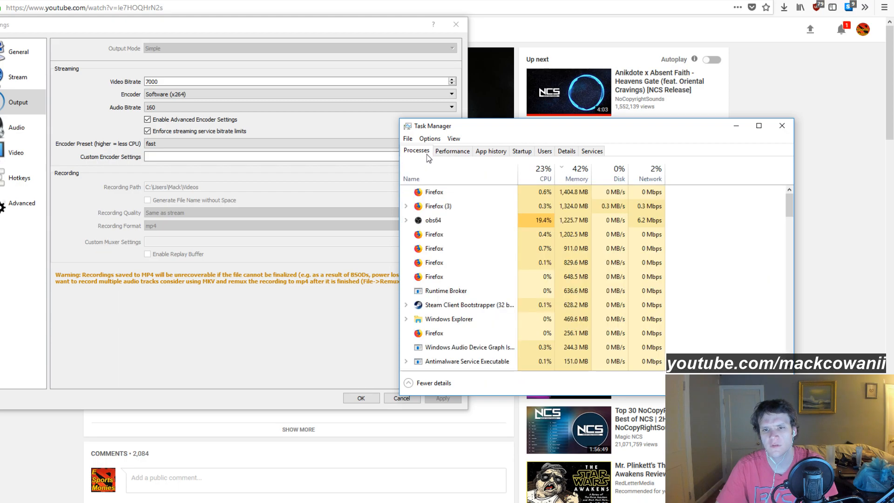
pyautogui.click(573, 172)
pyautogui.click(573, 171)
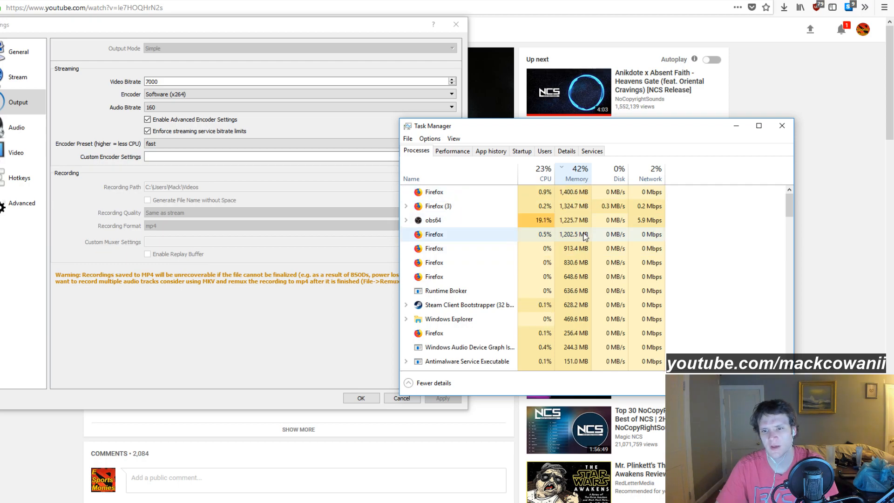
pyautogui.scroll(-1, 500, 246)
pyautogui.scroll(-15, 500, 246)
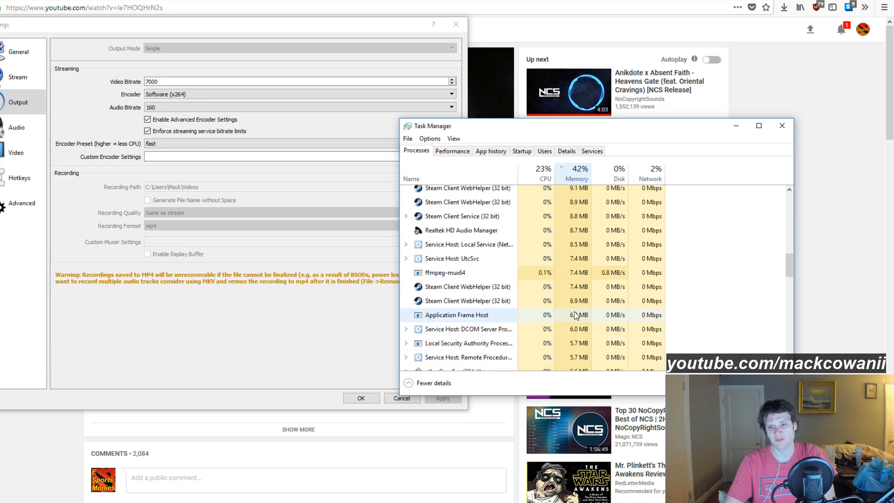
pyautogui.scroll(15, 573, 315)
pyautogui.click(452, 150)
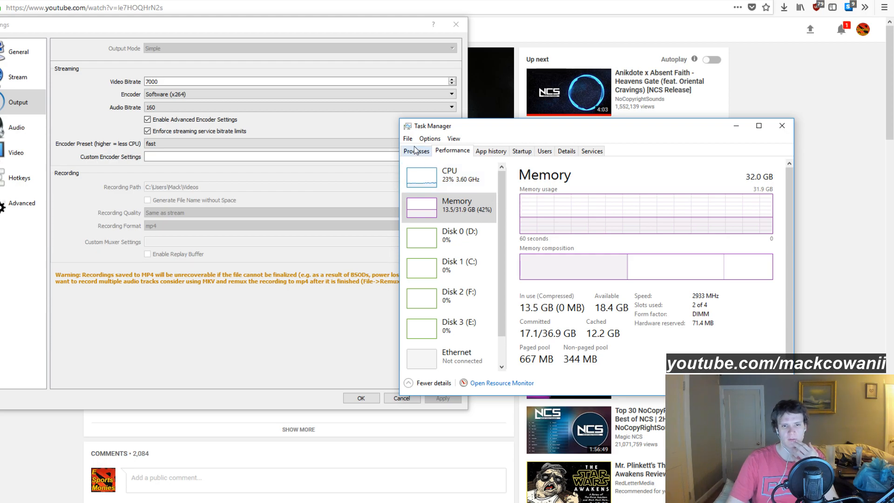
# - Review the OBS audio settings, checking the available sample rate and channel choices while keeping 48khz and Stereo
pyautogui.click(32, 129)
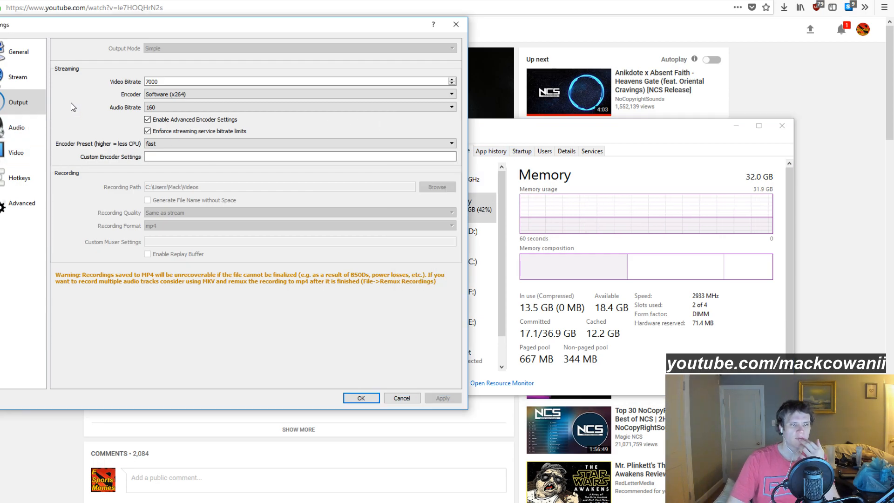
pyautogui.click(31, 129)
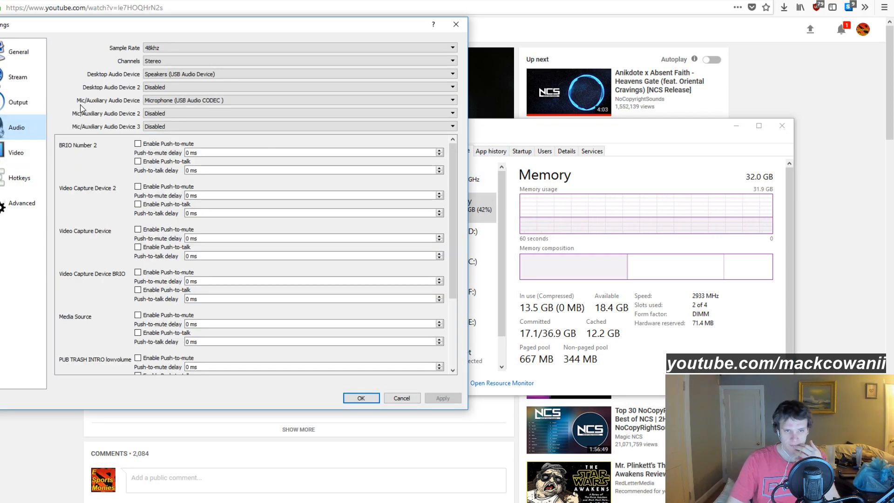
pyautogui.click(183, 51)
pyautogui.click(117, 49)
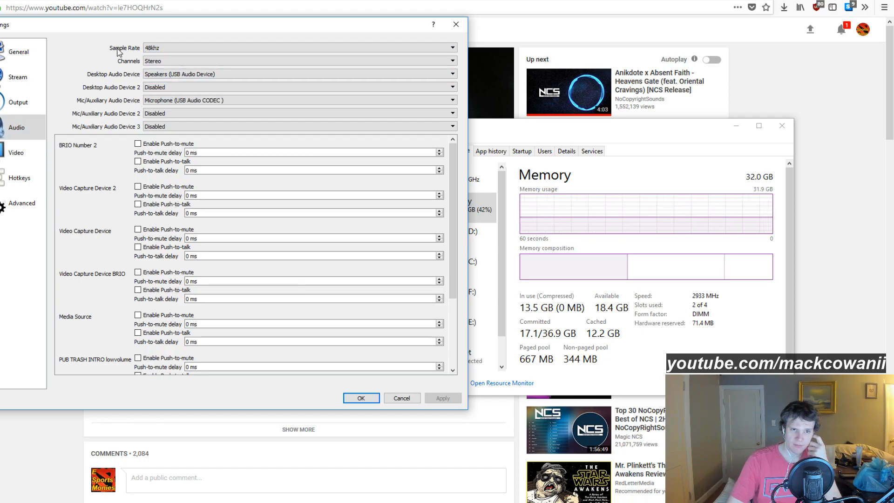
pyautogui.click(158, 48)
pyautogui.click(119, 49)
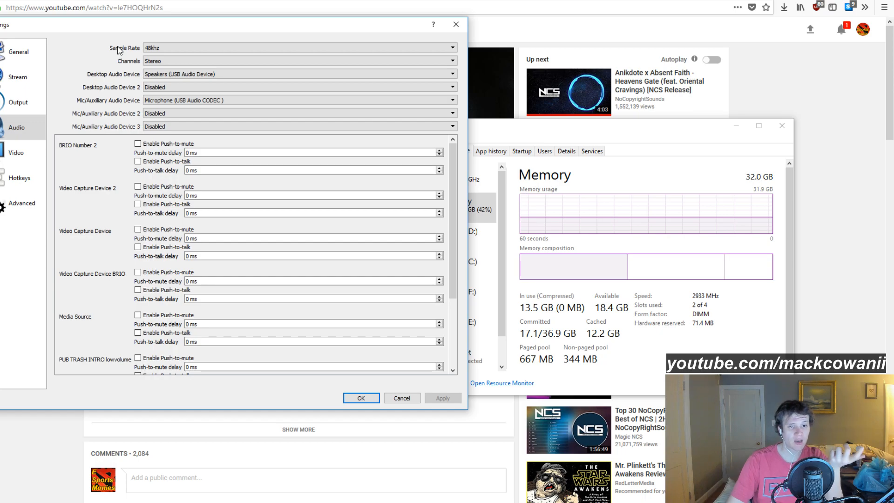
pyautogui.click(152, 60)
pyautogui.click(108, 65)
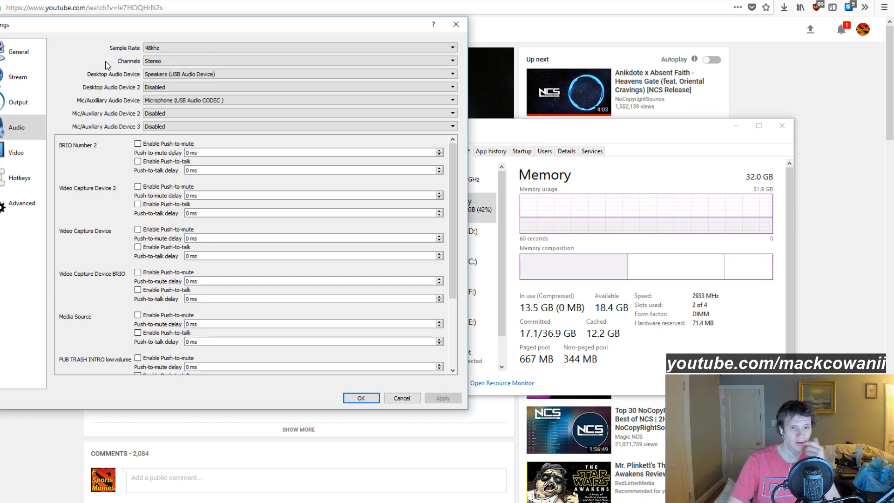
pyautogui.click(149, 61)
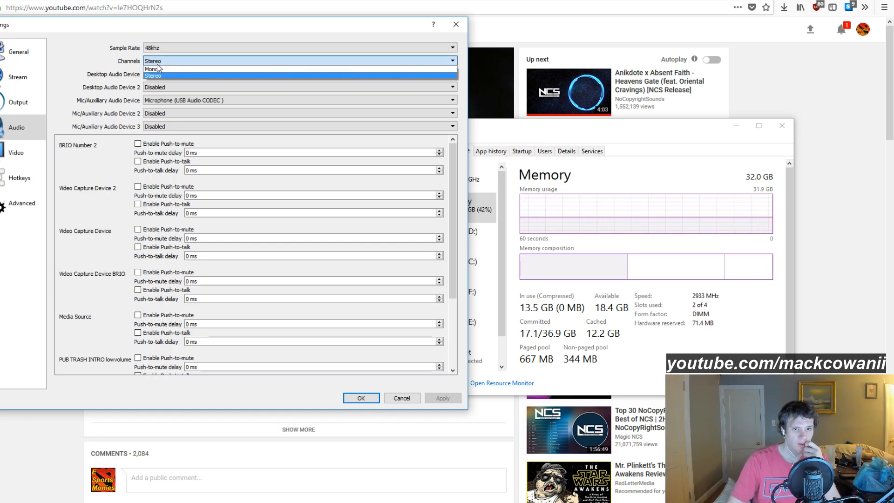
pyautogui.click(130, 67)
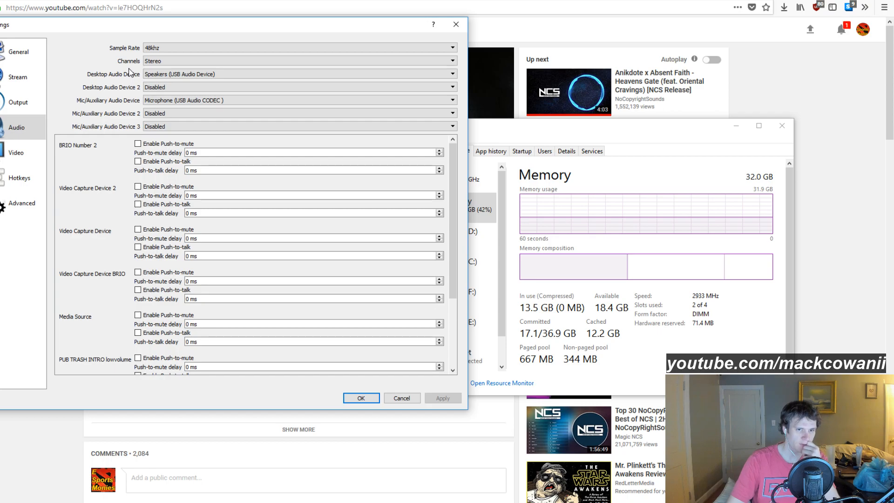
# - Review the OBS video resolution and FPS settings, compare them with the output bitrate, and revisit the audio and video settings
pyautogui.click(27, 153)
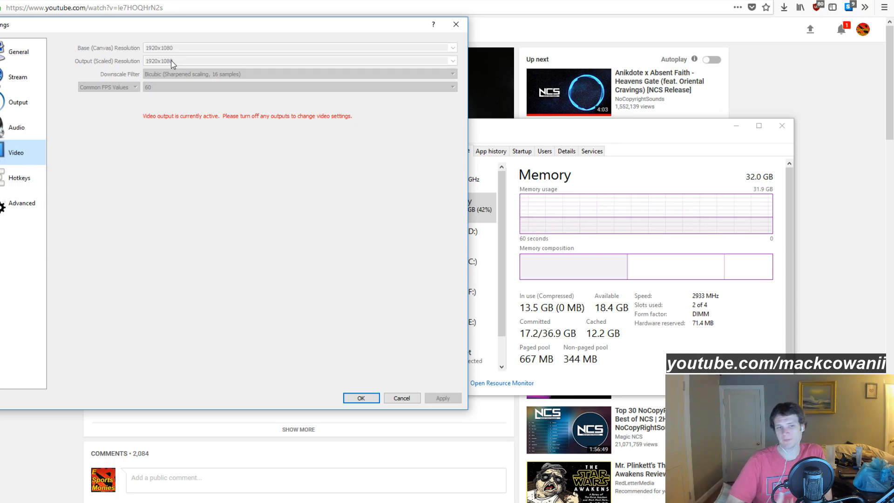
pyautogui.click(18, 102)
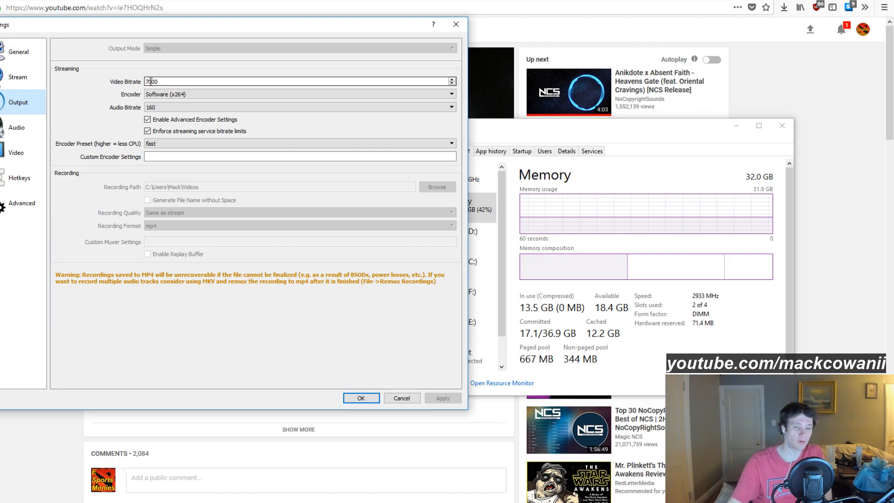
pyautogui.click(27, 135)
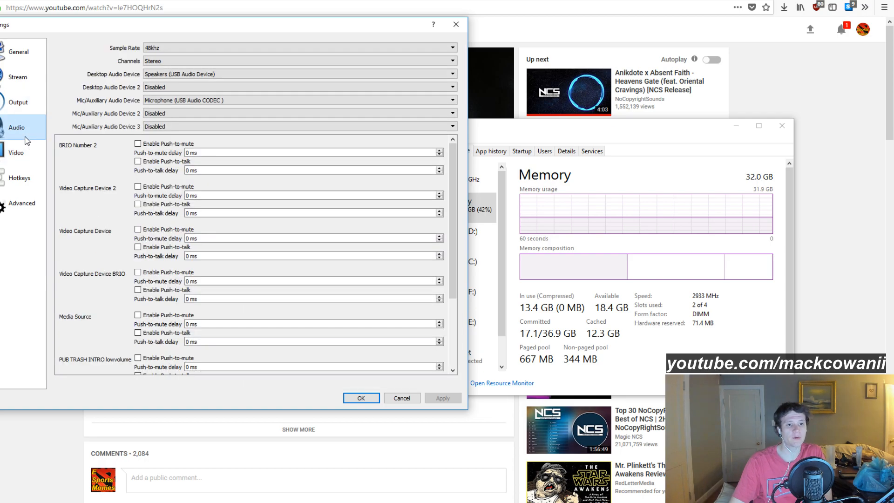
pyautogui.click(27, 149)
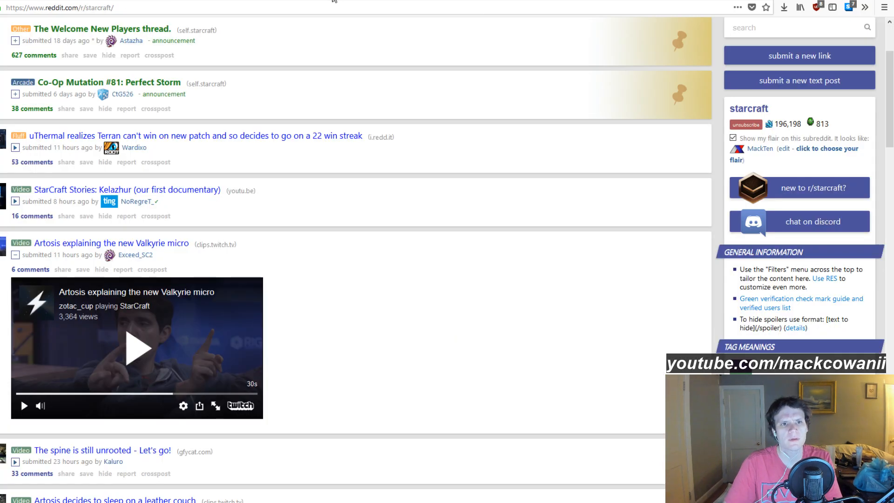
# - Search the web for "720p vs 1080p resolution" in a new browser tab
pyautogui.hotkey('ctrl', 't')
pyautogui.write('720p')
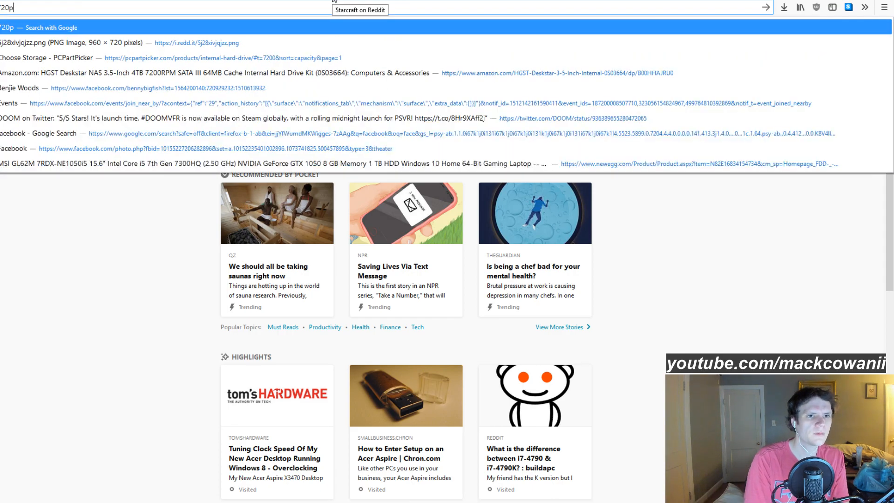
pyautogui.write(' vs 1080p')
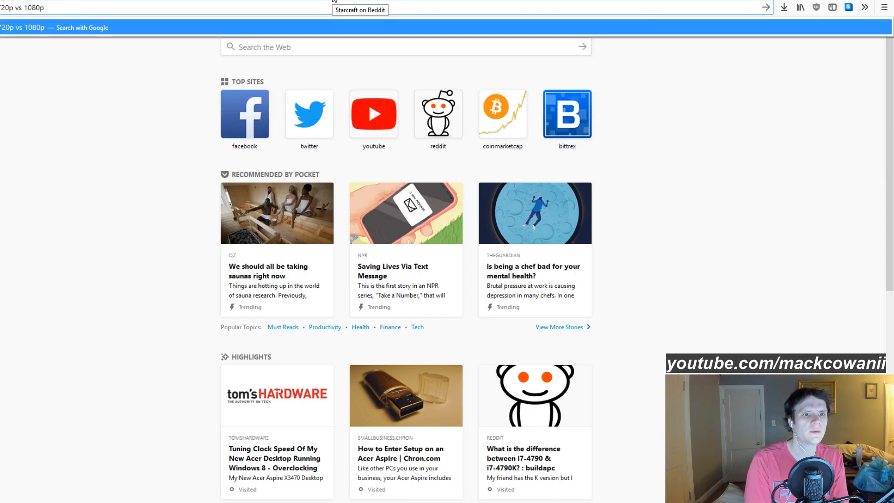
pyautogui.write(' resol')
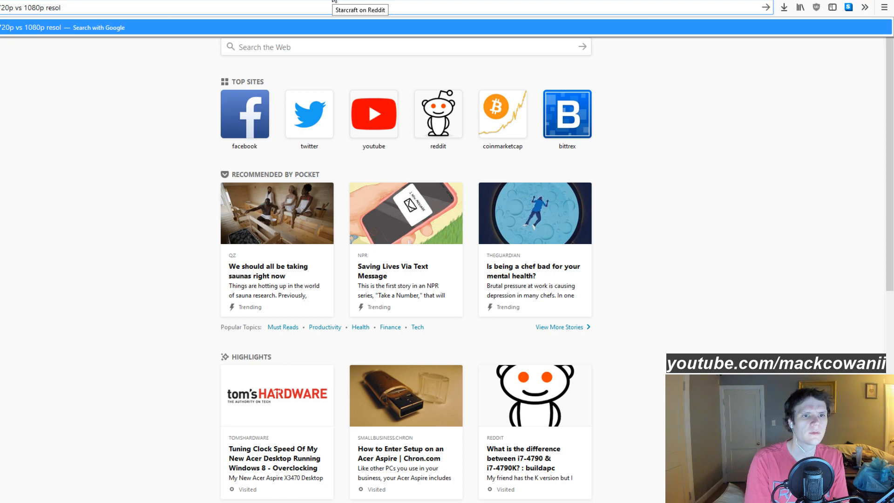
pyautogui.write('ution')
pyautogui.press('Return')
# - Show the image results and open the parrot picture comparing the SD, 720P and 1080 frame sizes
pyautogui.click(51, 70)
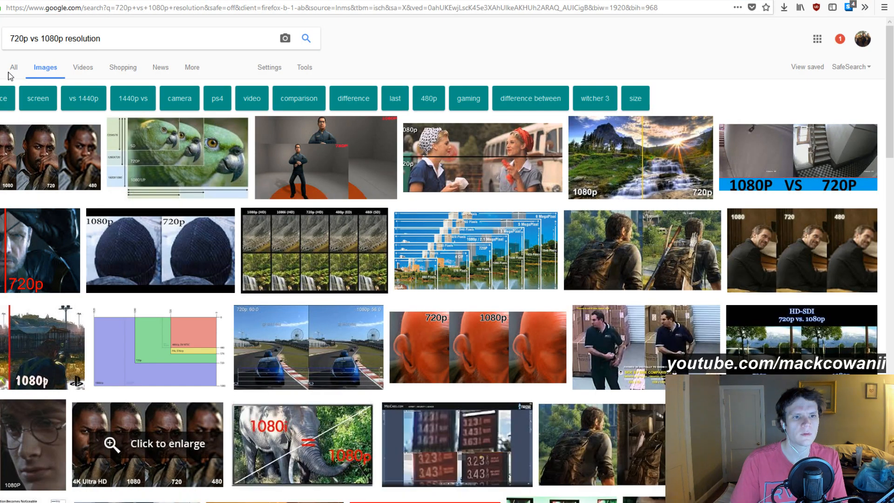
pyautogui.click(12, 70)
pyautogui.click(48, 70)
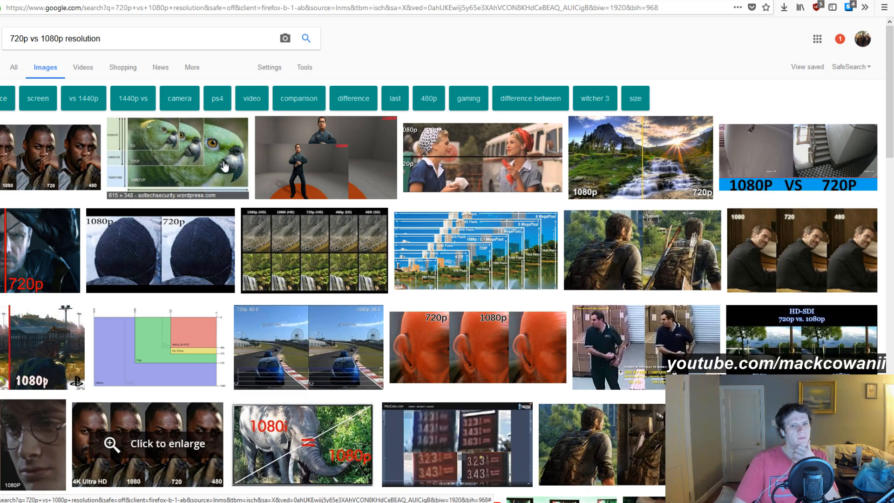
pyautogui.click(212, 177)
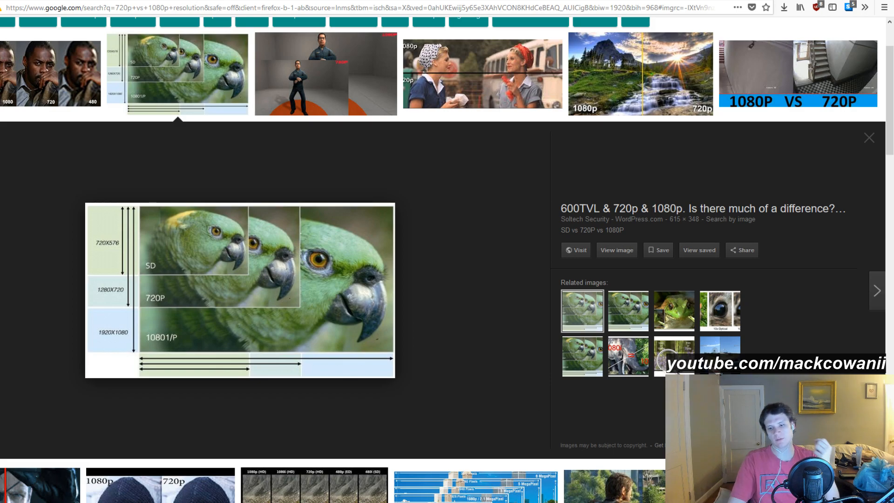
# - Return to the OBS settings and review the advanced options, checking the process priority choices while keeping Normal
pyautogui.hotkey('alt', 'Tab')
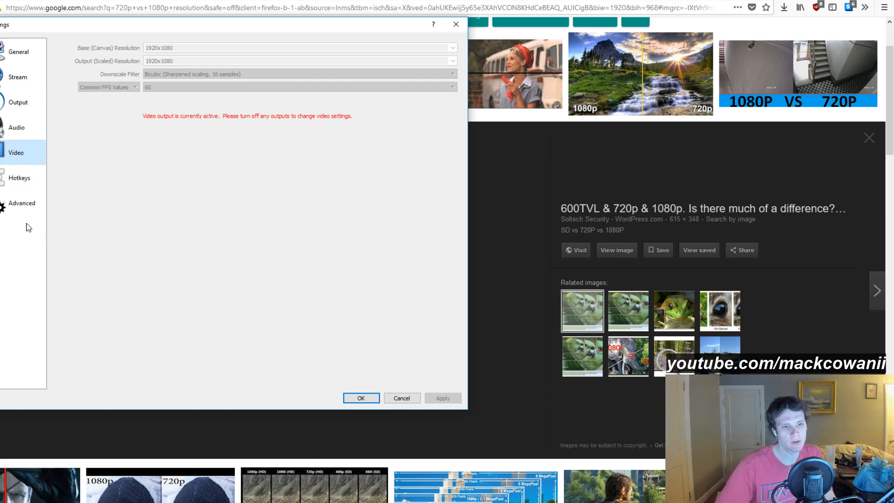
pyautogui.click(29, 179)
pyautogui.click(33, 193)
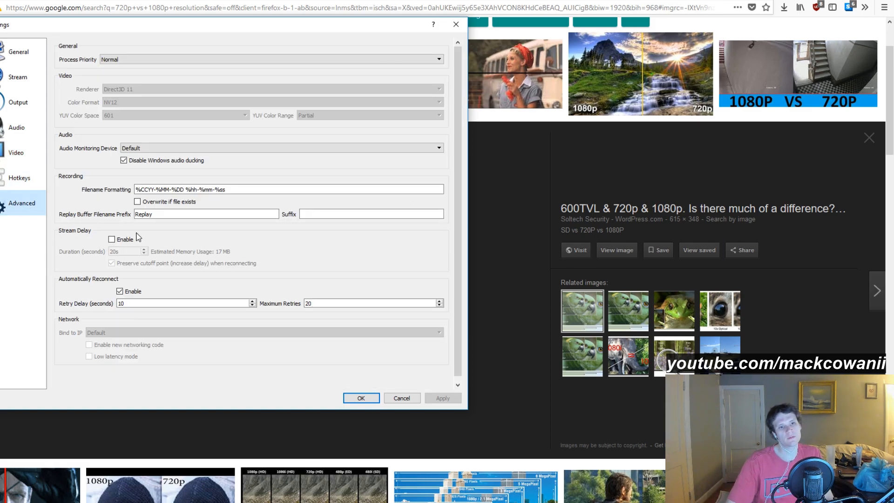
pyautogui.click(144, 59)
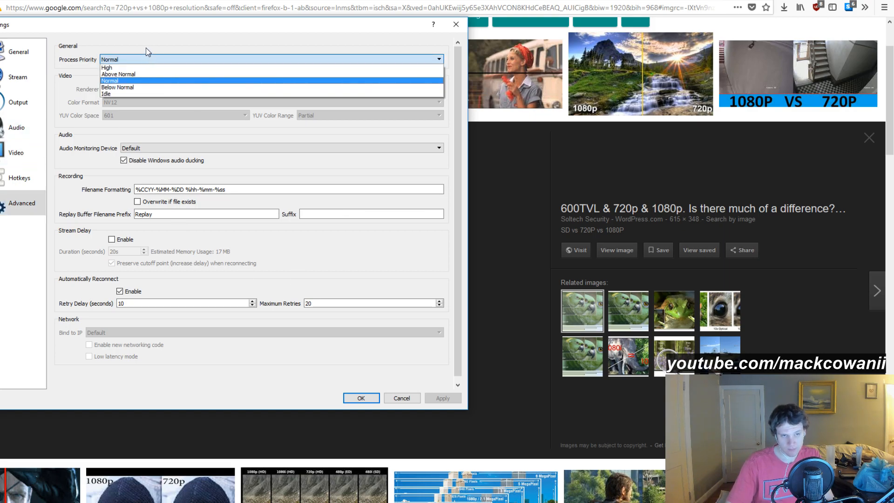
pyautogui.click(133, 46)
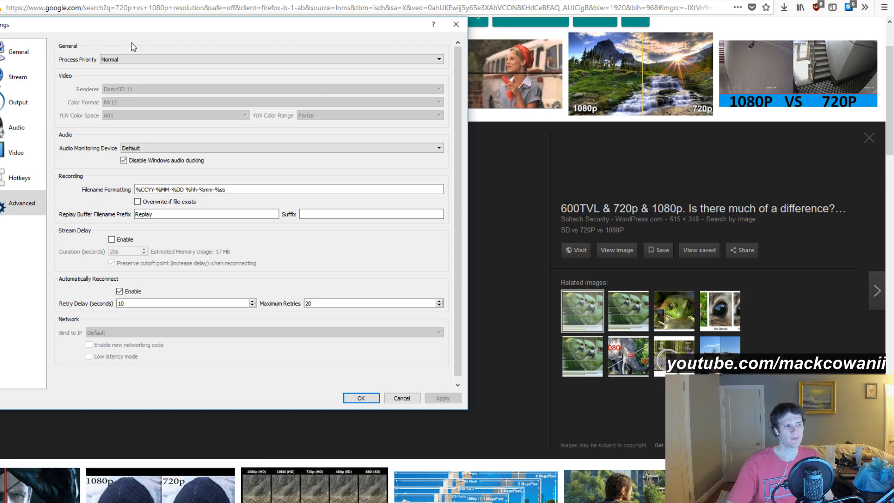
pyautogui.click(121, 61)
pyautogui.click(142, 43)
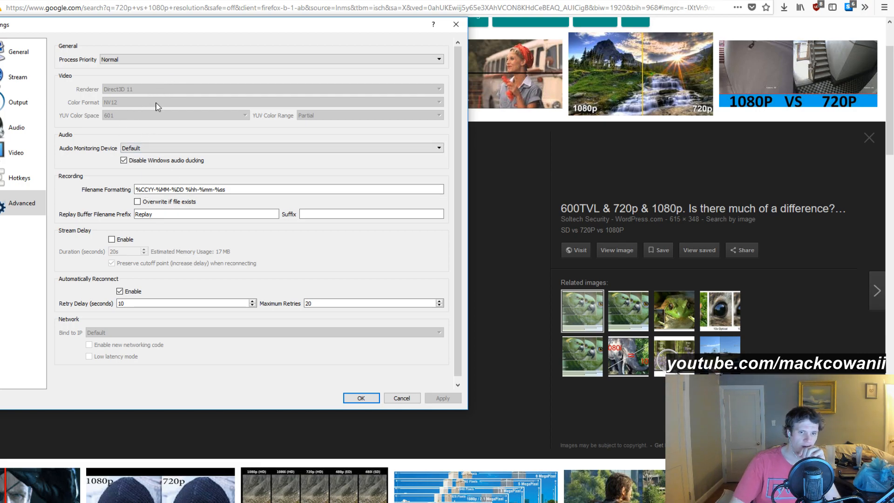
# - Go back through the OBS hotkeys, video, audio, output and stream settings to the general settings
pyautogui.click(20, 179)
pyautogui.click(21, 154)
pyautogui.click(23, 127)
pyautogui.click(22, 103)
pyautogui.click(24, 77)
pyautogui.click(30, 41)
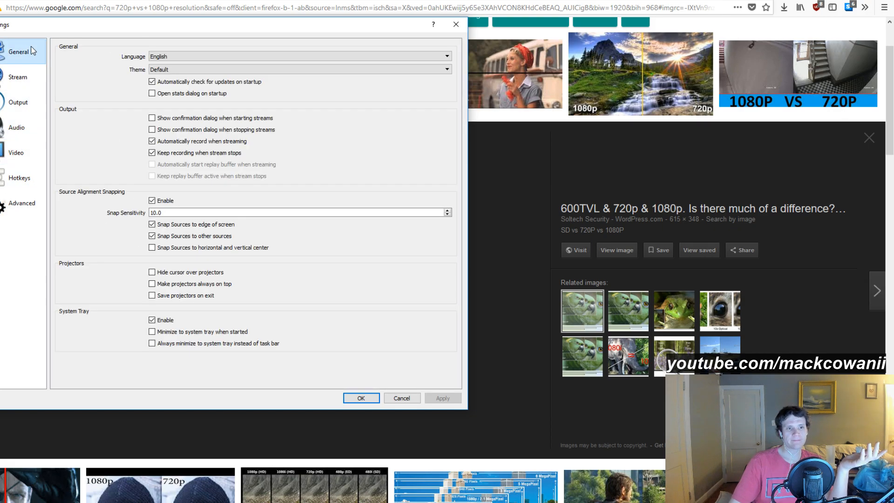
# - Close the settings, bring the OBS main window onto this display, and review the Desktop Audio and Mic/Aux device properties
pyautogui.click(456, 24)
pyautogui.moveTo(893, 93); pyautogui.dragTo(224, 1)
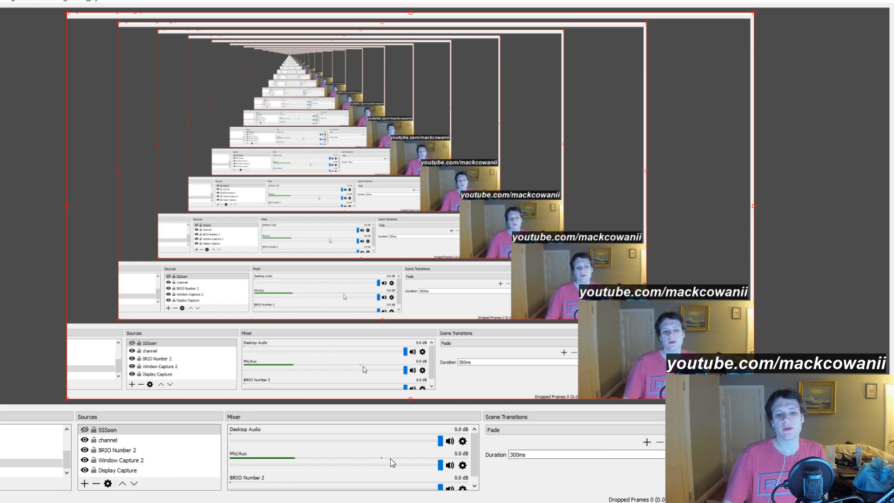
pyautogui.click(462, 441)
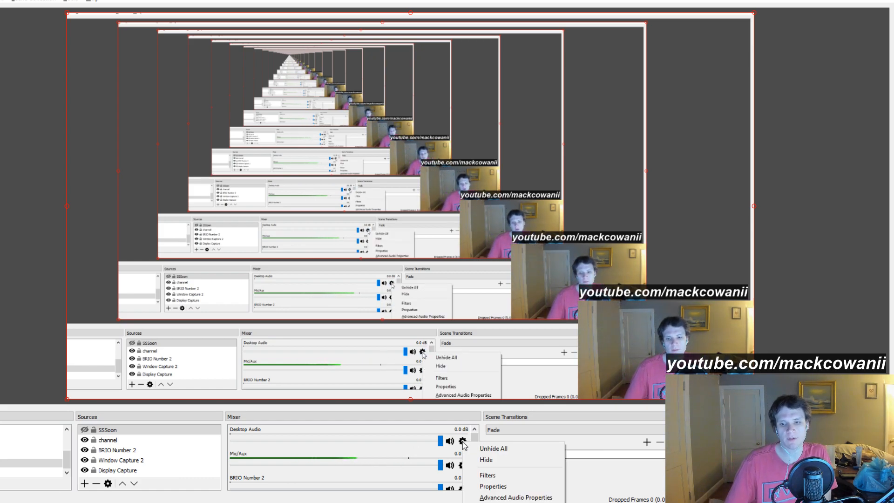
pyautogui.click(493, 486)
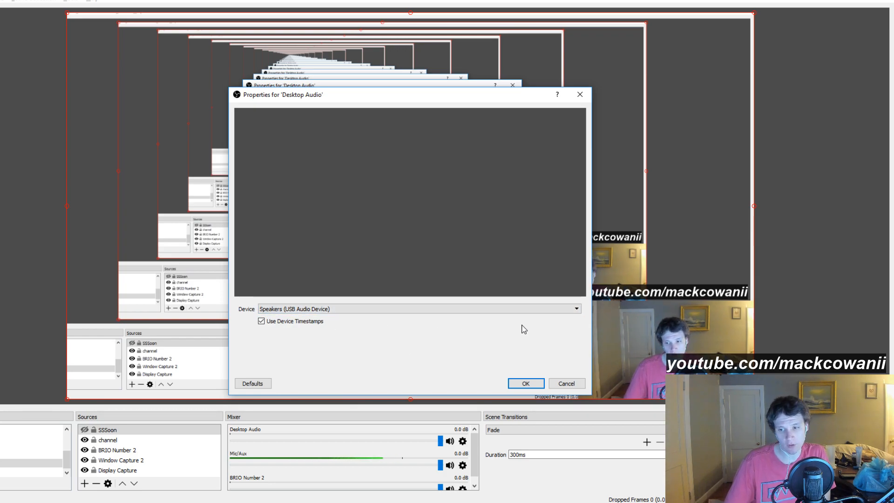
pyautogui.click(572, 383)
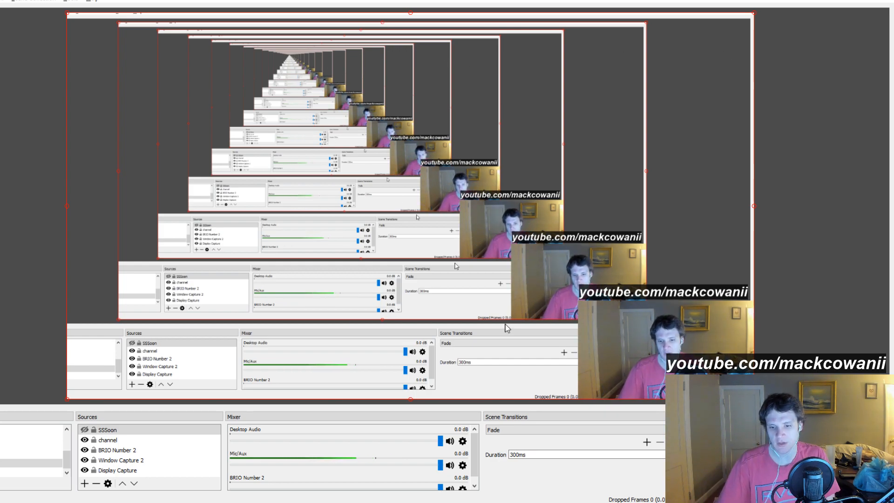
pyautogui.click(462, 465)
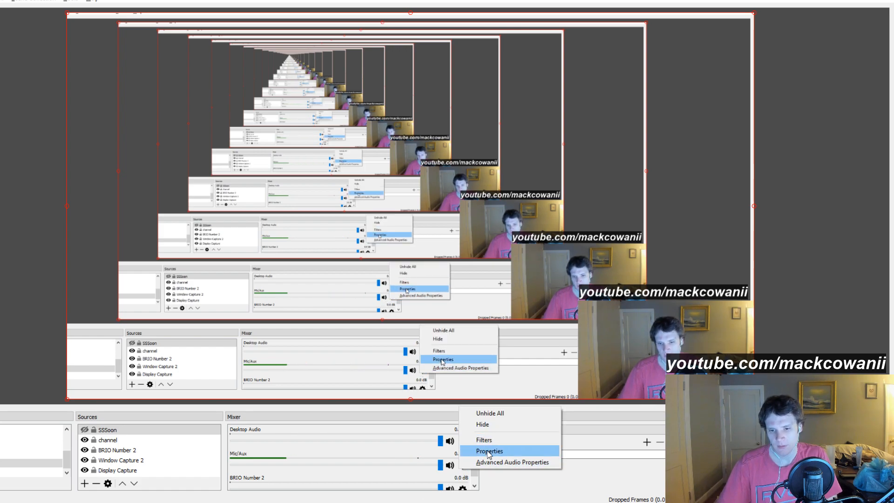
pyautogui.click(489, 451)
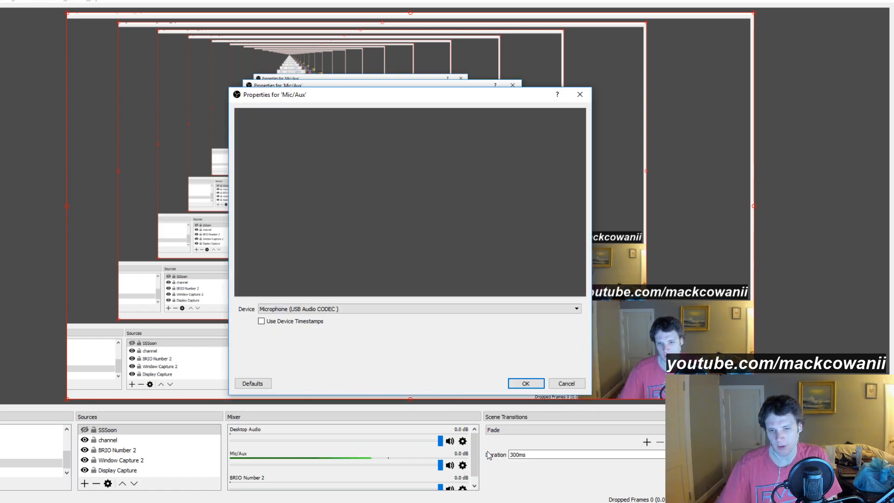
pyautogui.click(566, 379)
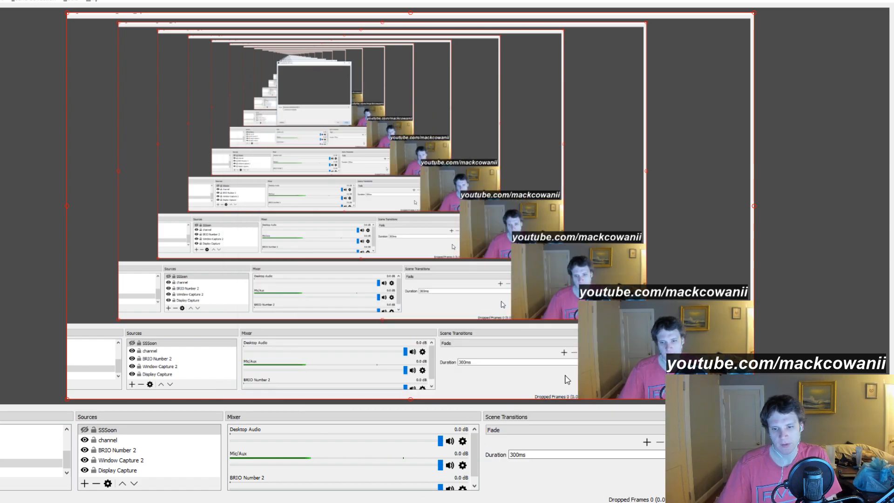
# - Review the noise suppression filter applied to Desktop Audio
pyautogui.click(462, 440)
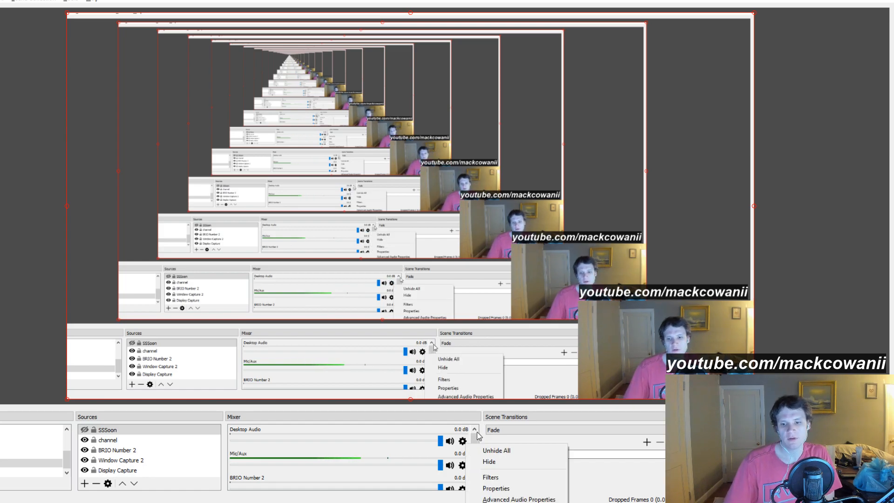
pyautogui.click(488, 475)
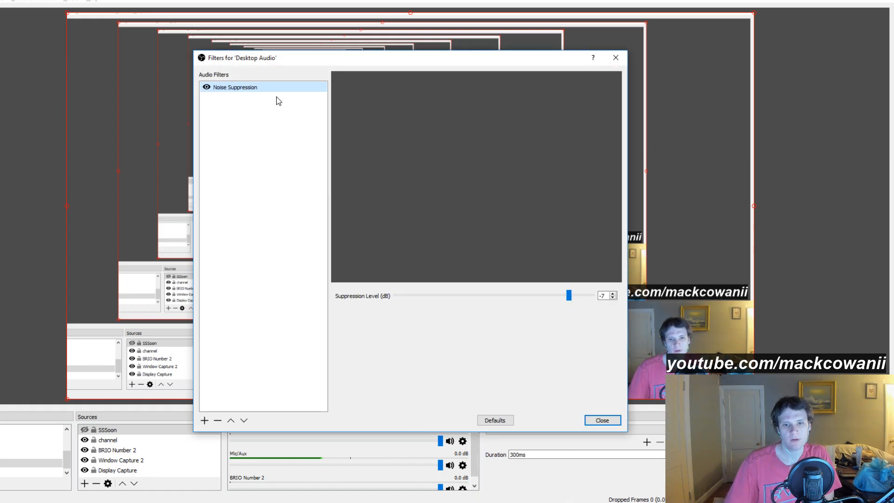
pyautogui.click(600, 421)
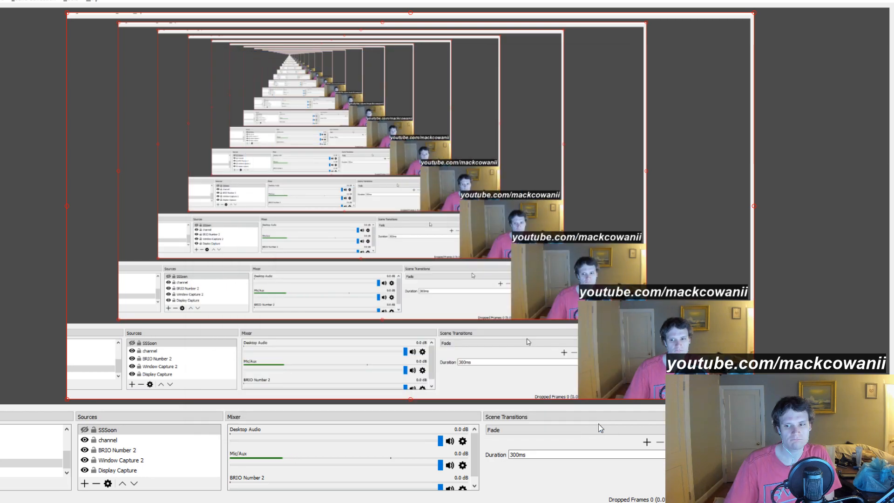
# - Recheck the Mic/Aux device properties and compare its Noise Suppression and Gain filters
pyautogui.rightClick(468, 465)
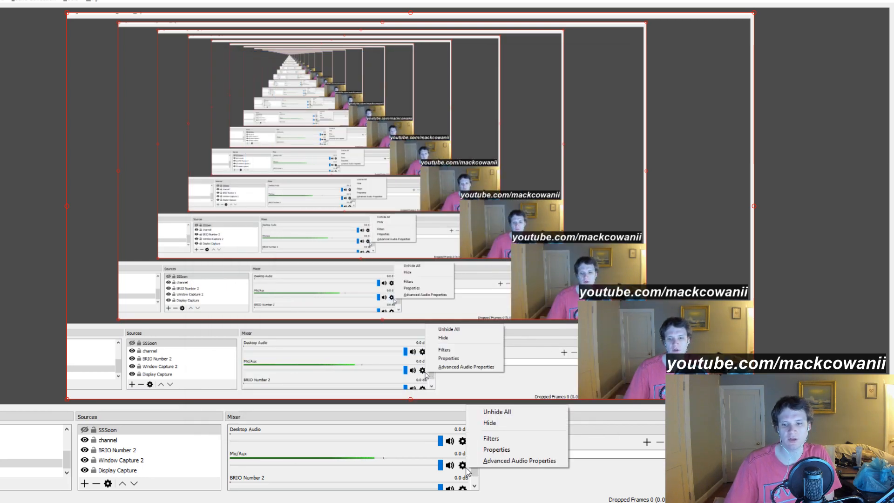
pyautogui.click(496, 449)
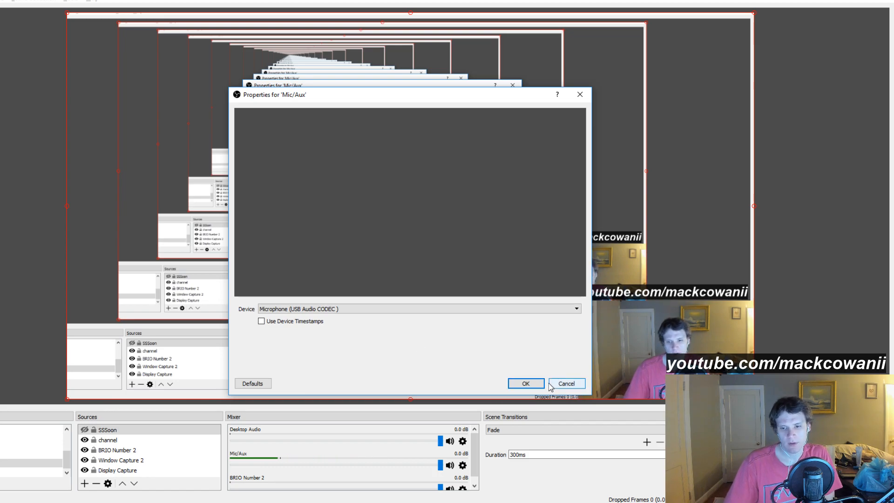
pyautogui.click(564, 383)
pyautogui.click(462, 465)
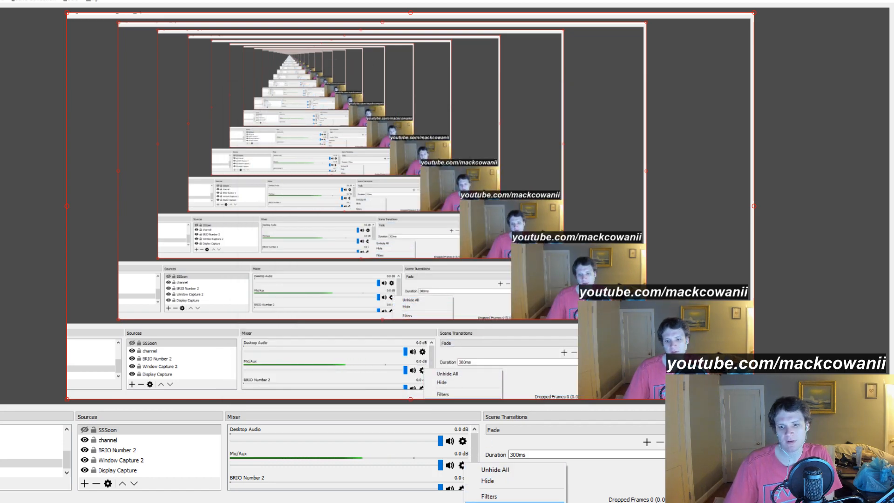
pyautogui.click(484, 496)
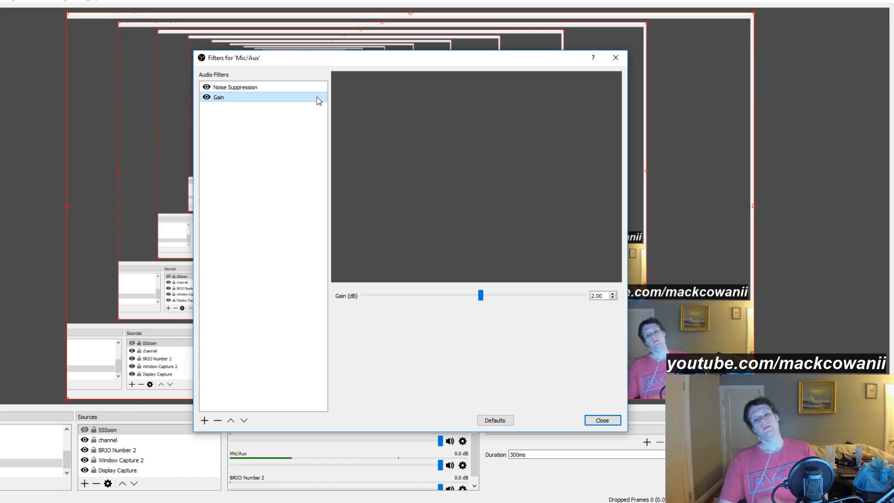
pyautogui.click(266, 89)
pyautogui.click(269, 98)
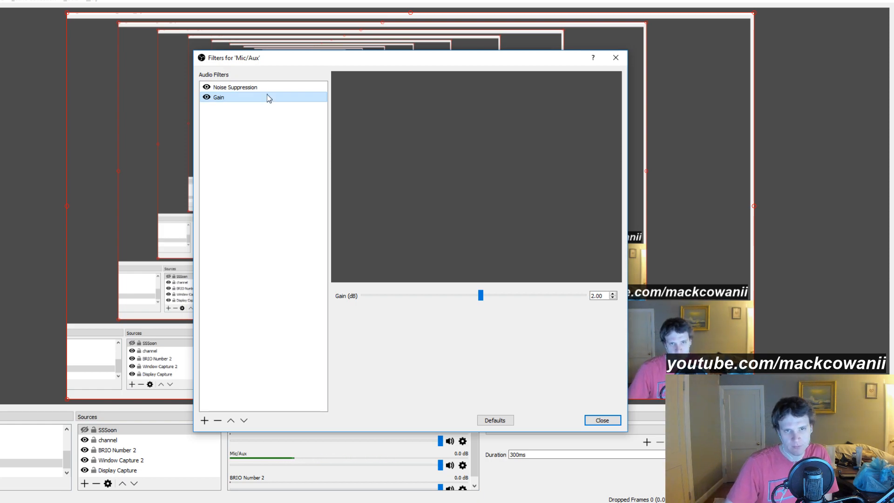
pyautogui.click(268, 88)
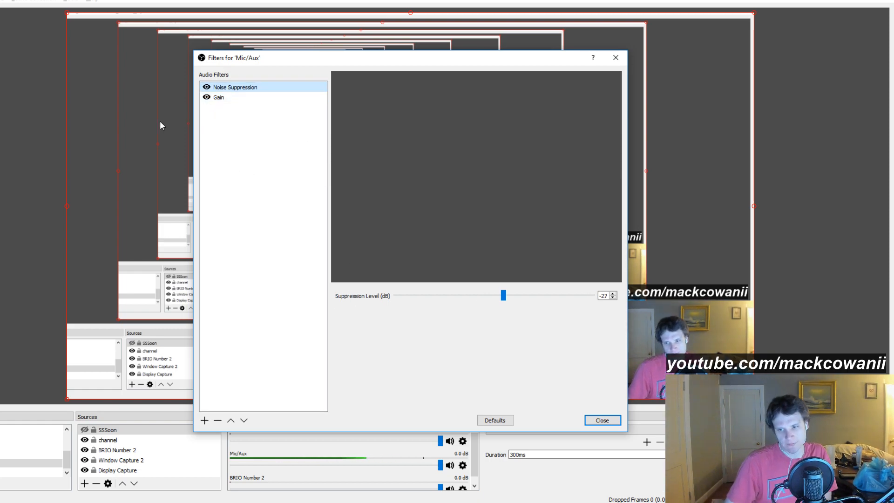
pyautogui.click(222, 99)
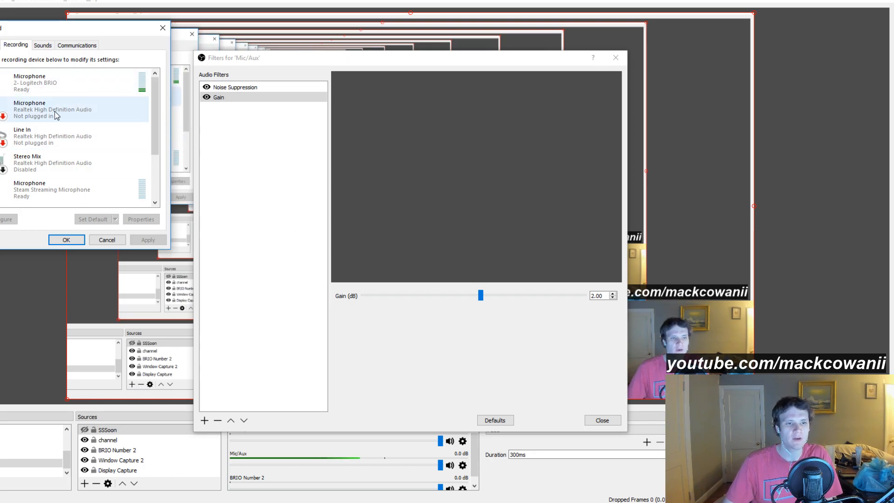
# - Look through the Windows recording devices and check the input level of the USB Audio CODEC microphone
pyautogui.click(107, 109)
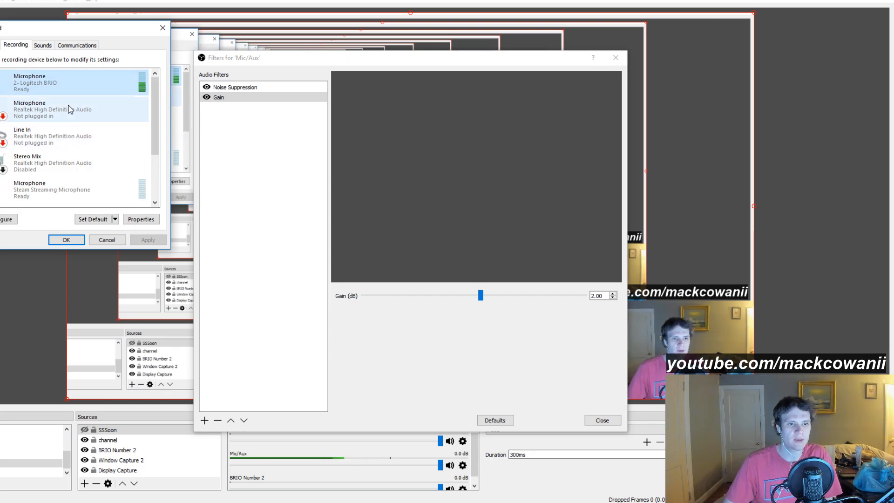
pyautogui.click(71, 89)
pyautogui.scroll(-1, 71, 88)
pyautogui.scroll(-3, 72, 86)
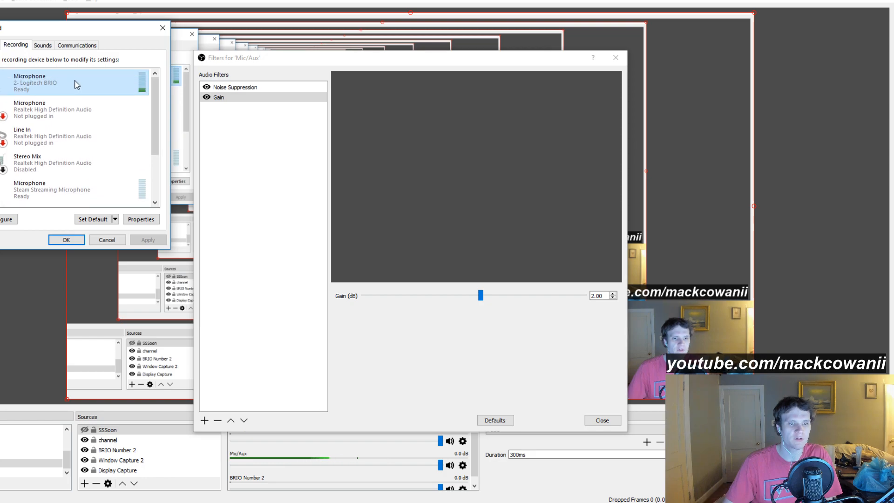
pyautogui.click(72, 168)
pyautogui.rightClick(73, 169)
pyautogui.click(90, 225)
pyautogui.click(47, 84)
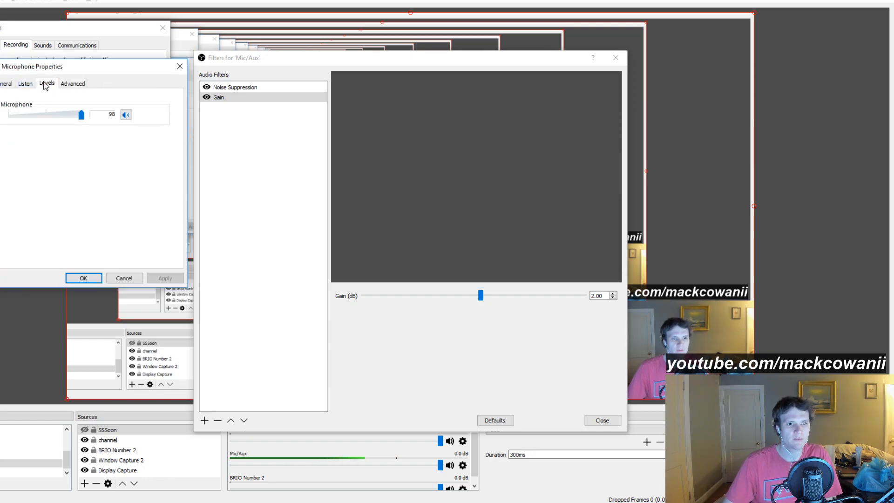
pyautogui.click(128, 278)
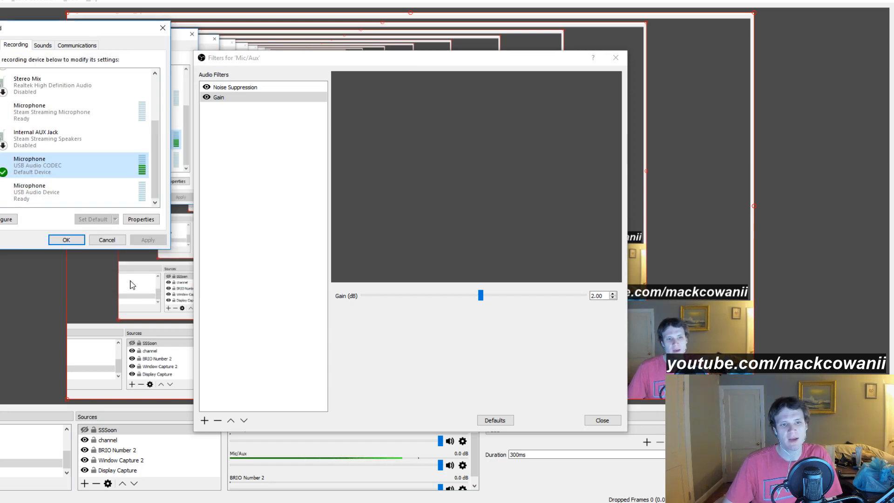
pyautogui.click(106, 239)
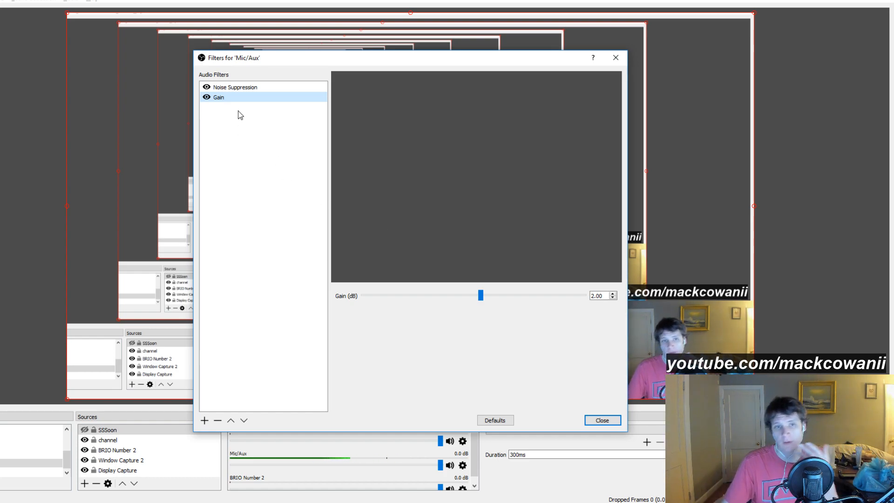
# - Adjust the suppression level of the Mic/Aux Noise Suppression filter closer to zero and close the filters
pyautogui.click(236, 91)
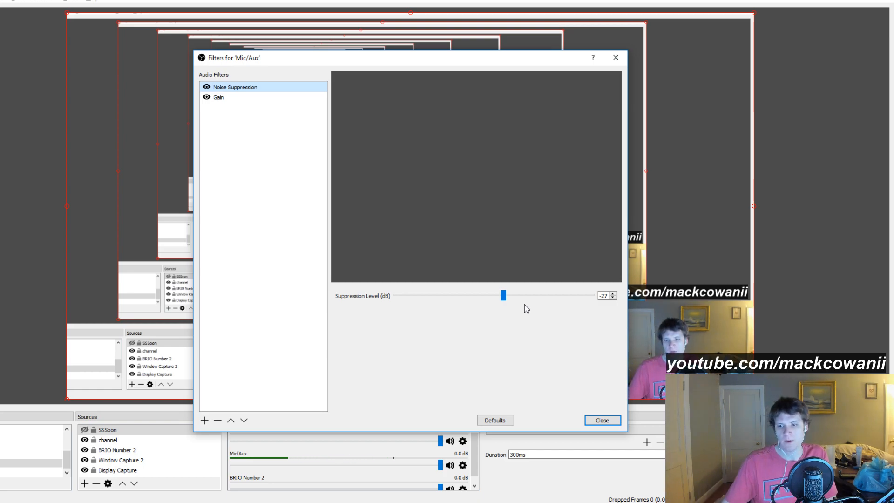
pyautogui.click(613, 298)
pyautogui.click(613, 298)
pyautogui.scroll(7, 613, 296)
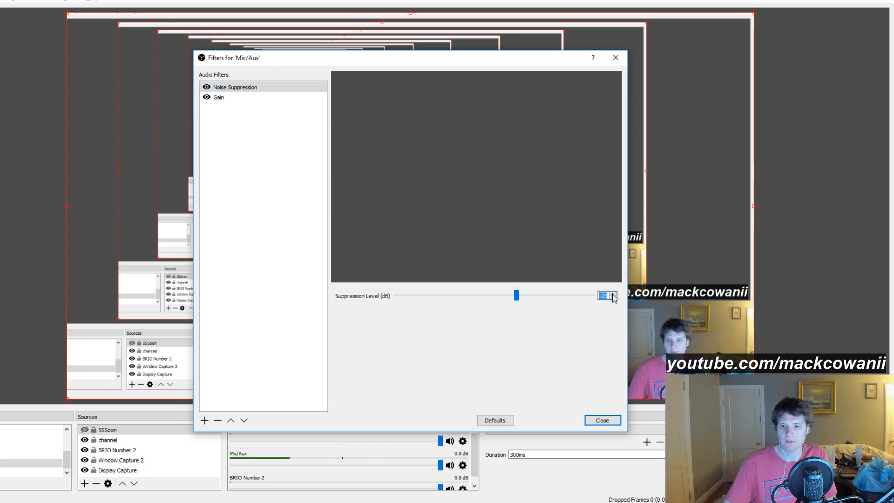
pyautogui.click(602, 420)
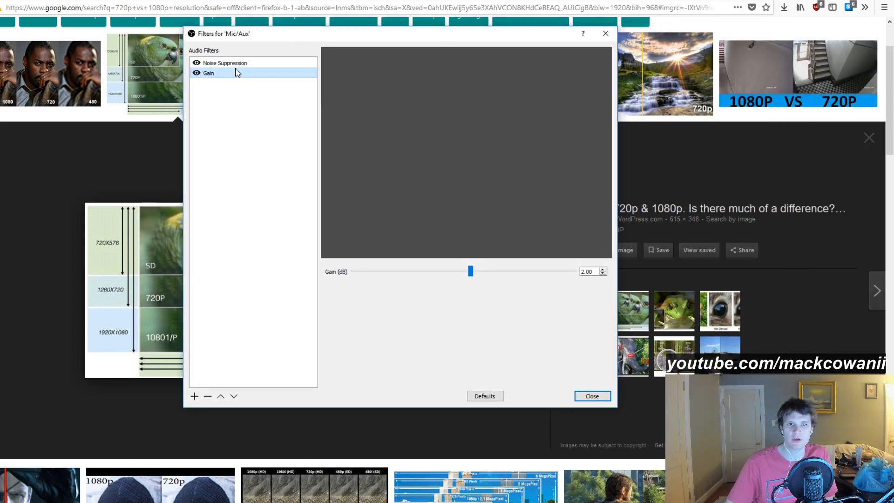
# - Review the Mic/Aux Noise Suppression filter, and bring the OBS main window back onto this display, maximized
pyautogui.click(228, 64)
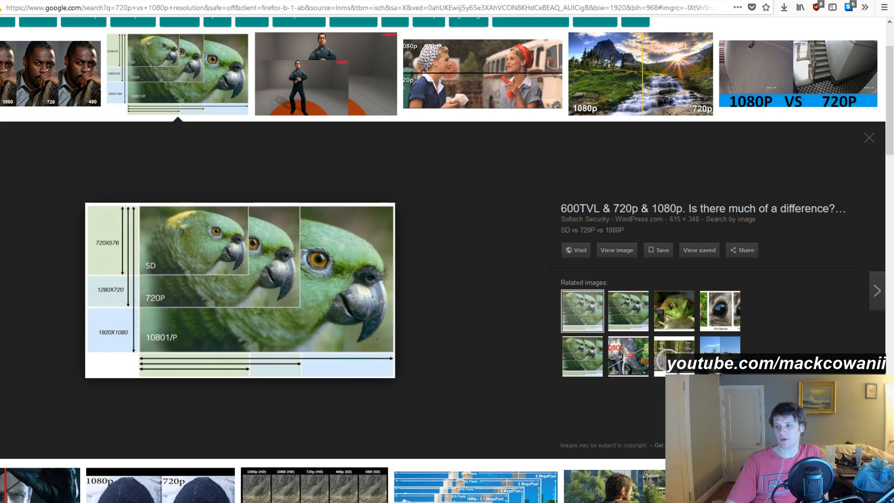
pyautogui.moveTo(0, 56); pyautogui.dragTo(218, 66)
pyautogui.doubleClick(217, 65)
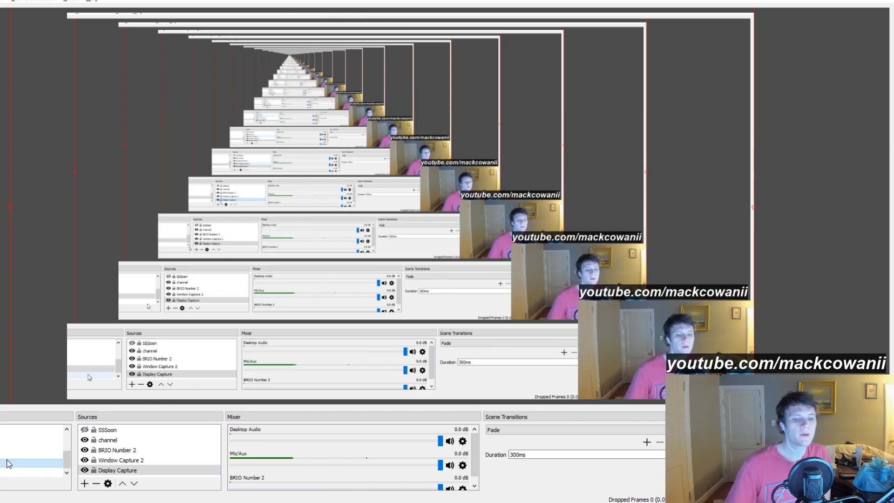